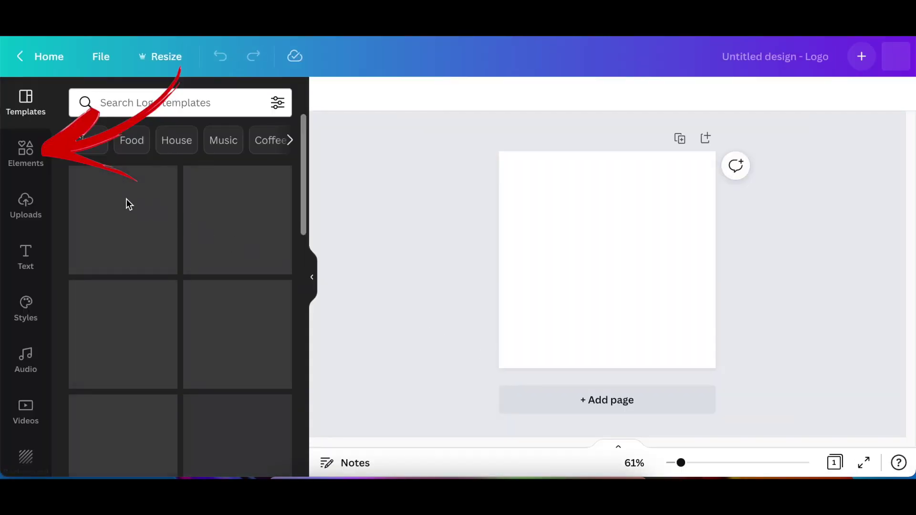
# Show the Elements panel of lines, shapes and graphics beside the blank 500 × 500 logo page
pyautogui.click(33, 160)
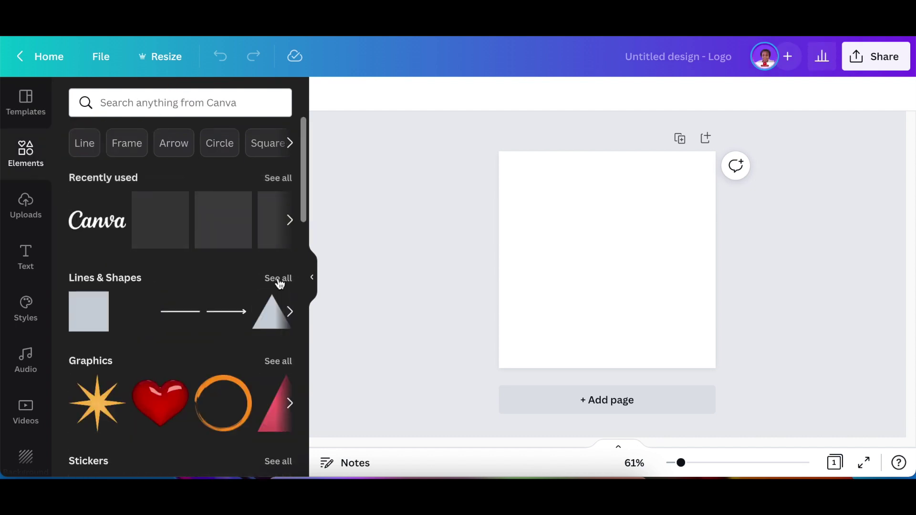
# Add a dark navy square and narrow it into a tall, thin vertical rectangle at 105% zoom
pyautogui.click(83, 320)
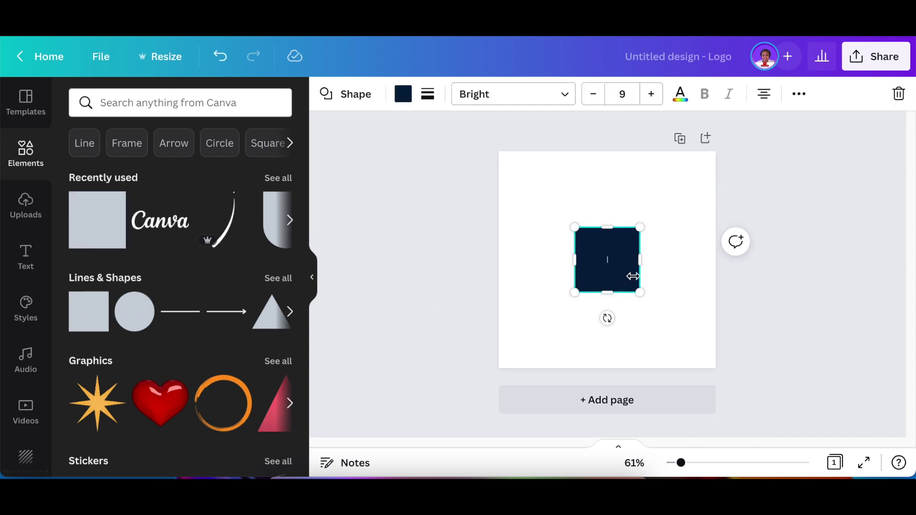
pyautogui.moveTo(640, 261); pyautogui.dragTo(599, 260)
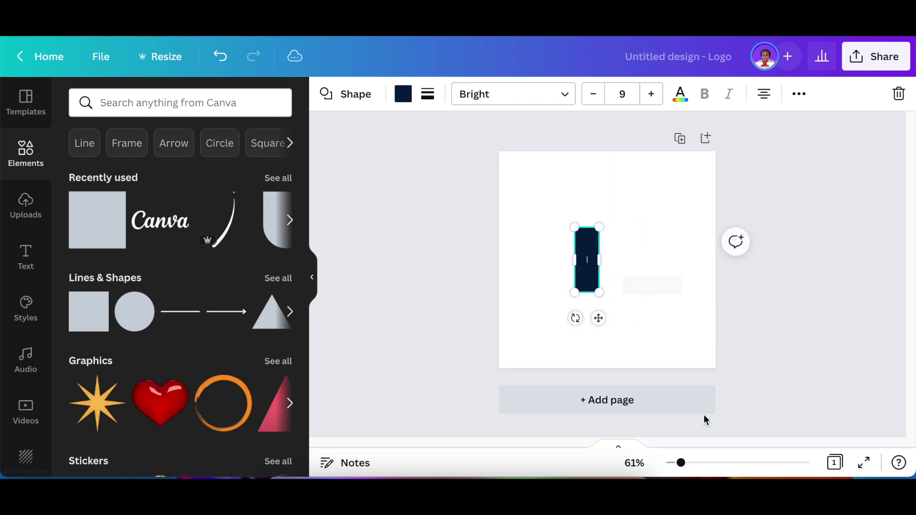
pyautogui.moveTo(683, 465); pyautogui.dragTo(694, 465)
pyautogui.moveTo(593, 262); pyautogui.dragTo(480, 321)
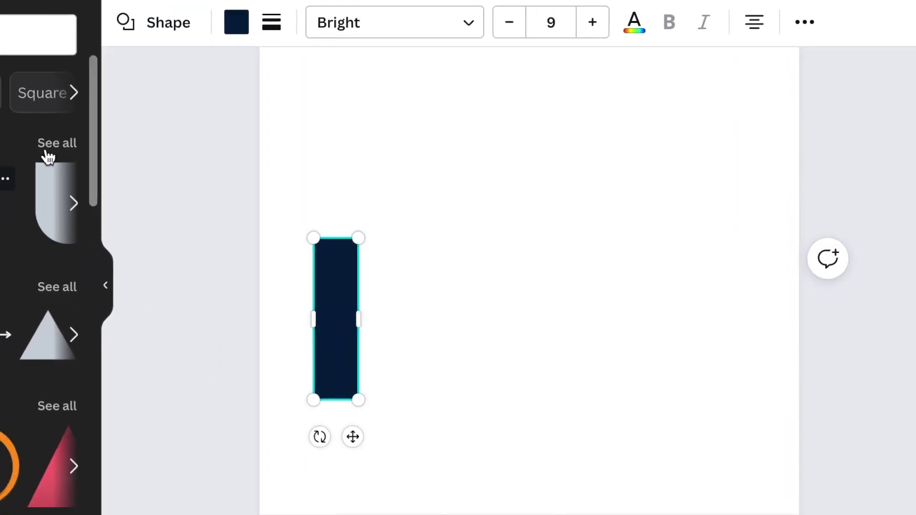
# Add the grey Arch Down shape from the full Lines & Shapes collection
pyautogui.click(176, 288)
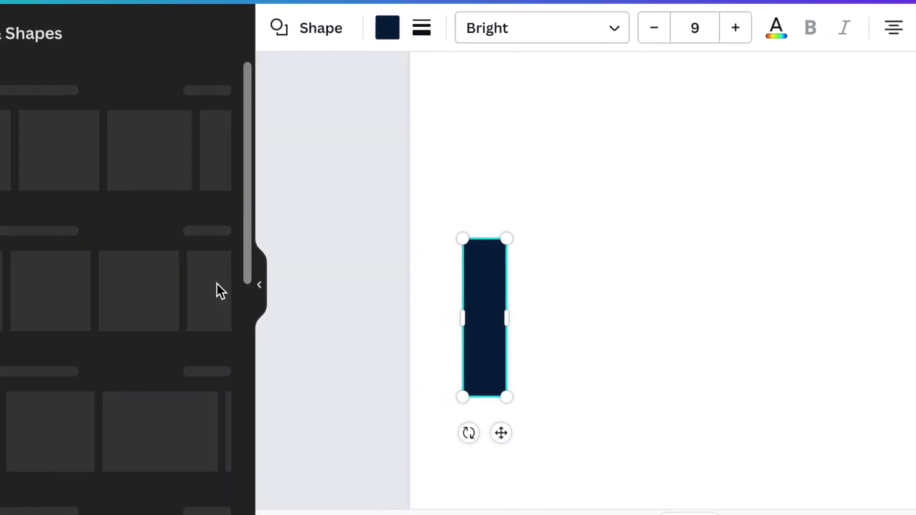
pyautogui.scroll(-10, 243, 409)
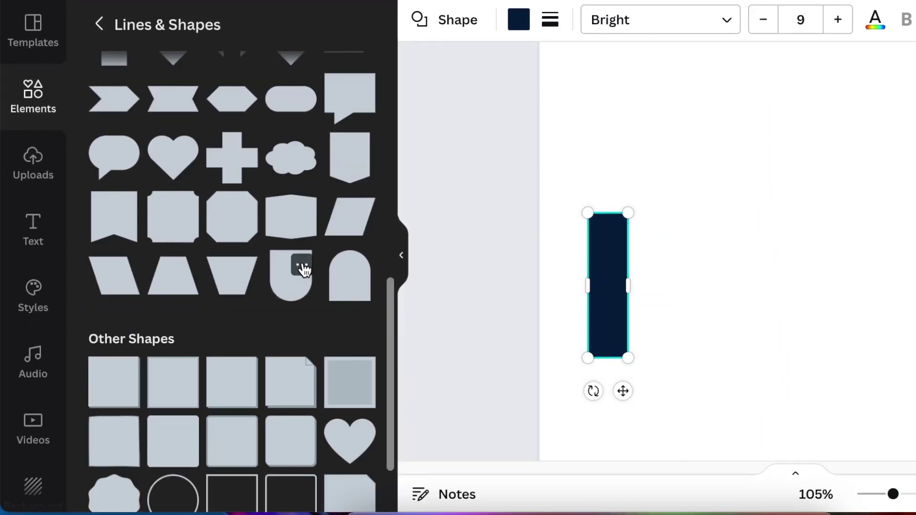
pyautogui.click(303, 267)
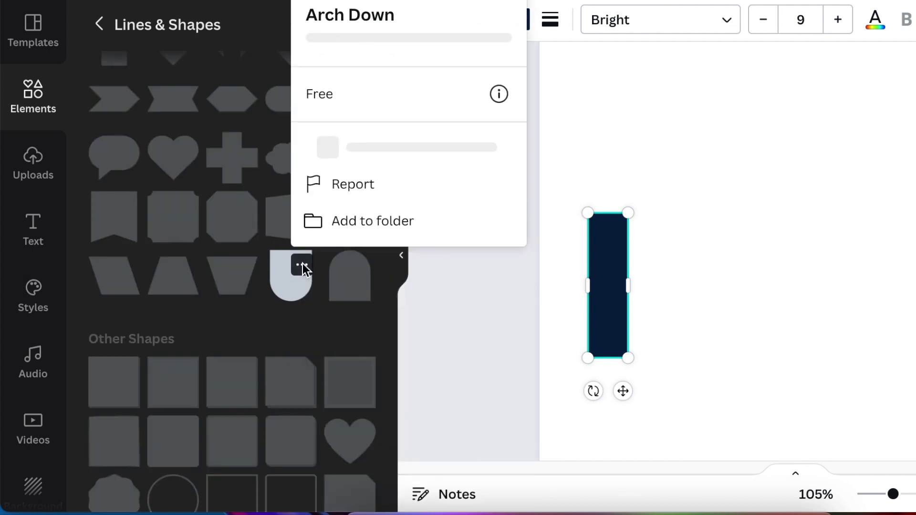
pyautogui.click(286, 294)
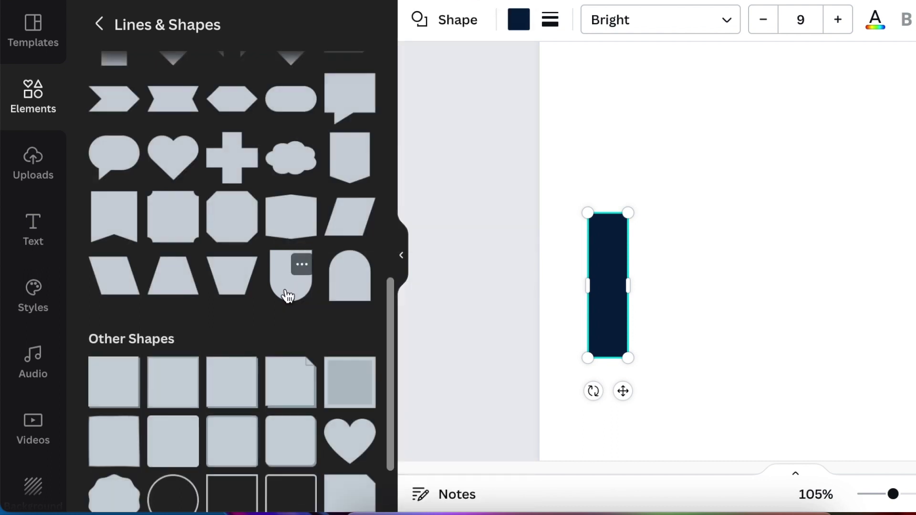
pyautogui.click(286, 293)
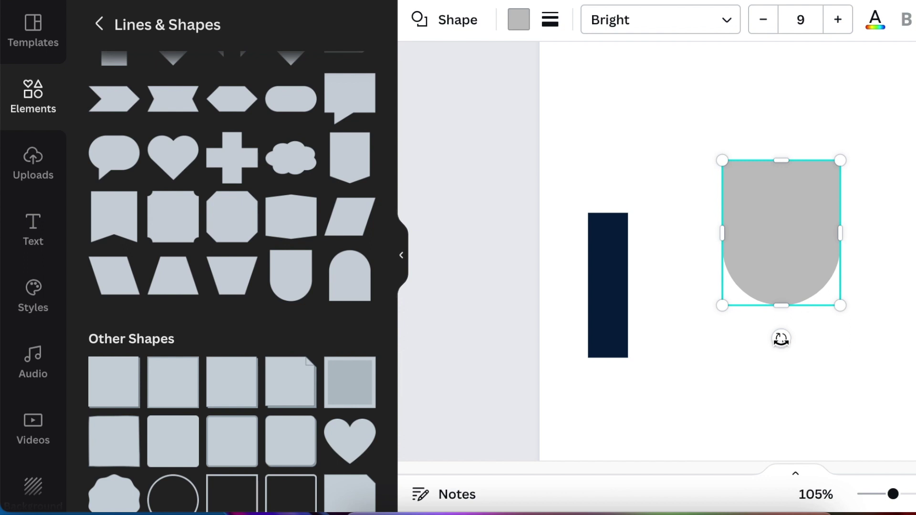
# Lay the grey arch over the navy rectangle and narrow it to about 45 × 150
pyautogui.moveTo(778, 261); pyautogui.dragTo(643, 310)
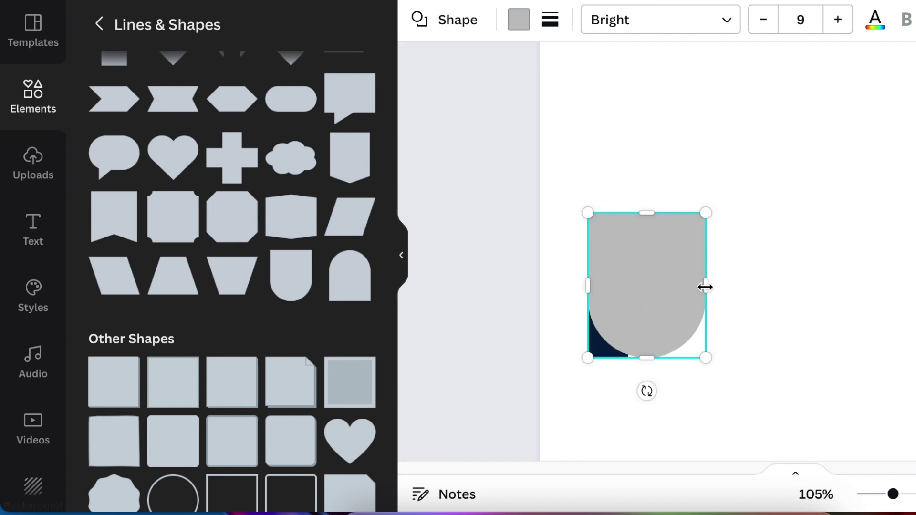
pyautogui.moveTo(705, 287); pyautogui.dragTo(638, 285)
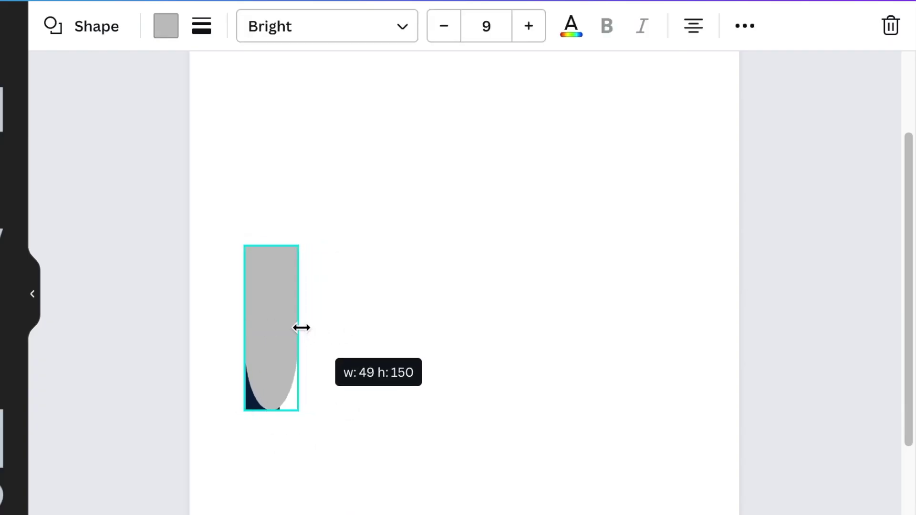
pyautogui.moveTo(301, 328); pyautogui.dragTo(286, 342)
pyautogui.click(342, 471)
pyautogui.click(253, 408)
pyautogui.click(369, 404)
pyautogui.click(248, 394)
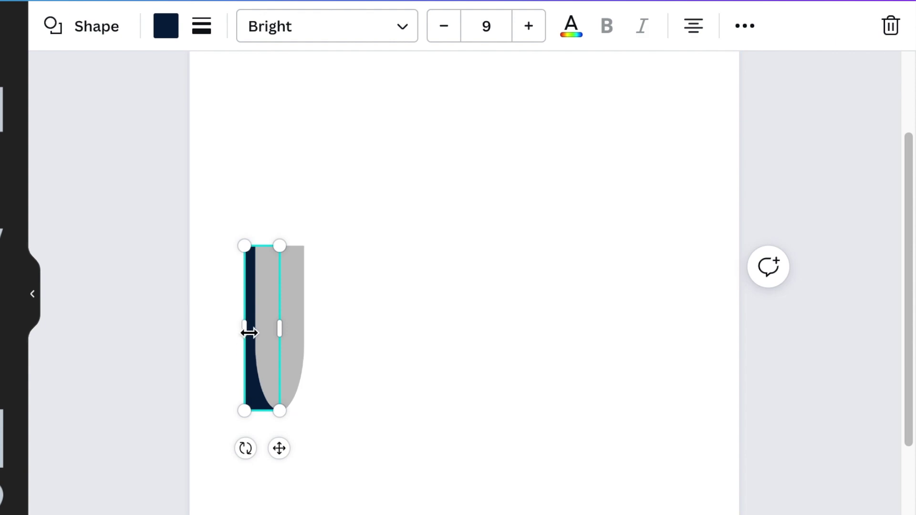
pyautogui.click(279, 474)
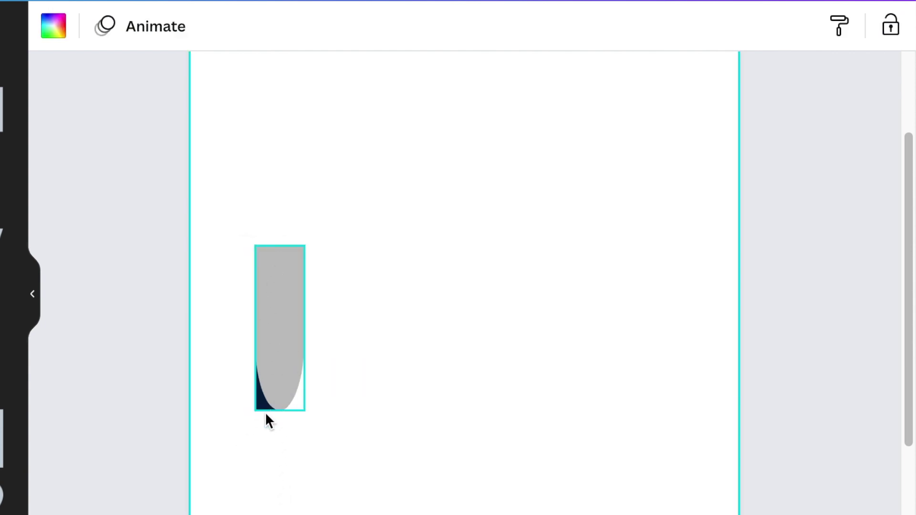
# Shift the navy rectangle slightly left beside the grey arch
pyautogui.click(258, 406)
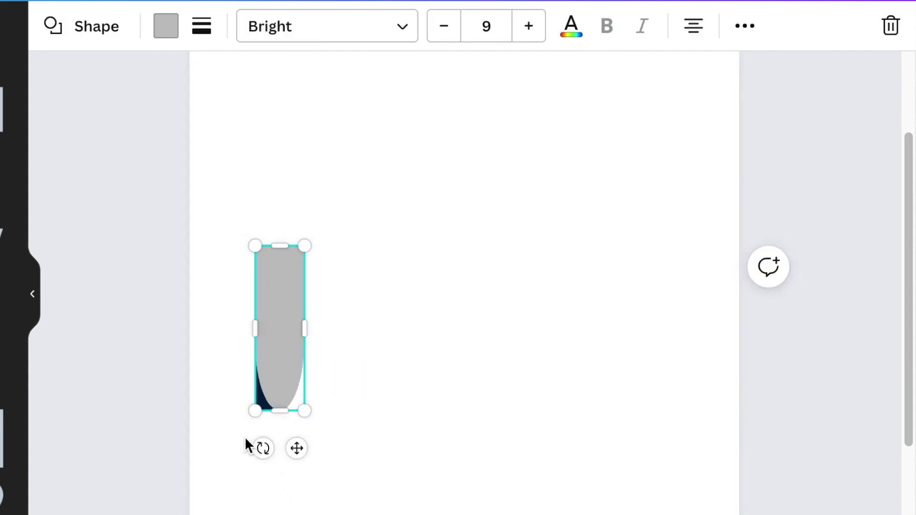
pyautogui.click(251, 477)
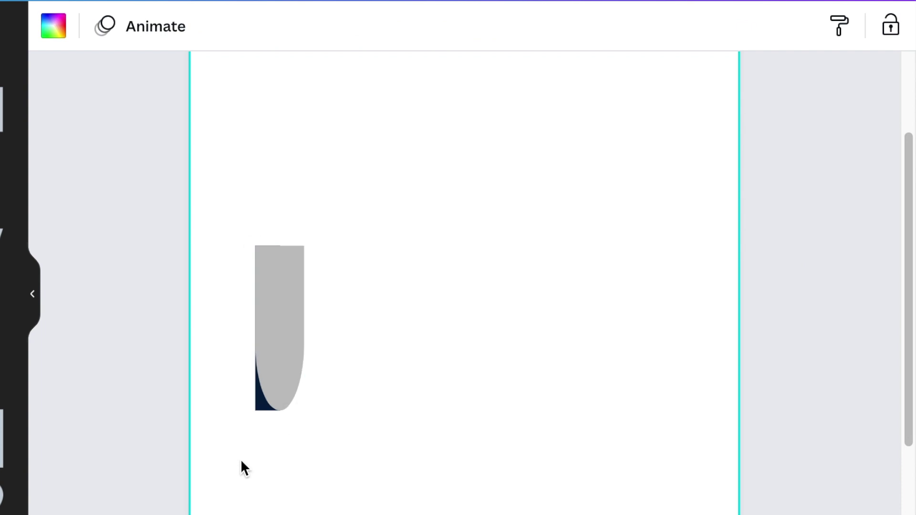
pyautogui.hotkey('ctrl', 'z')
pyautogui.click(250, 403)
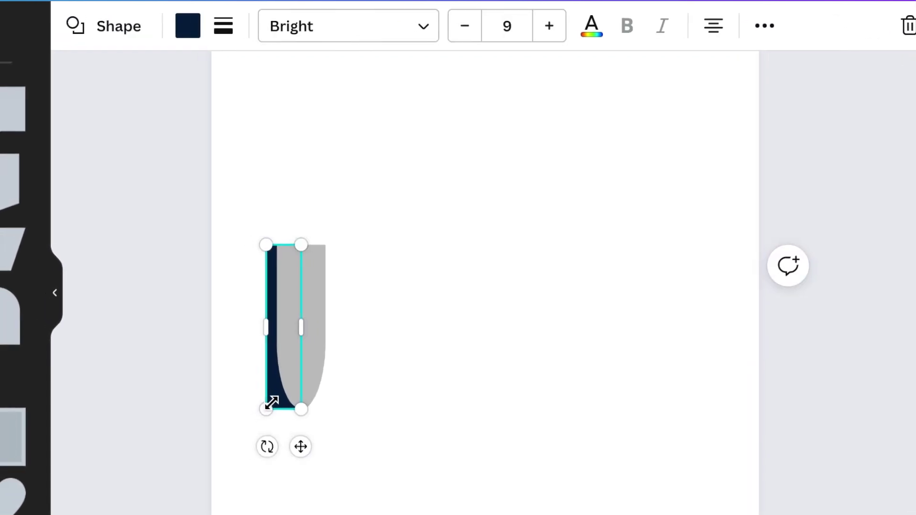
# Recolour the navy rectangle teal from the Default Colors
pyautogui.click(188, 26)
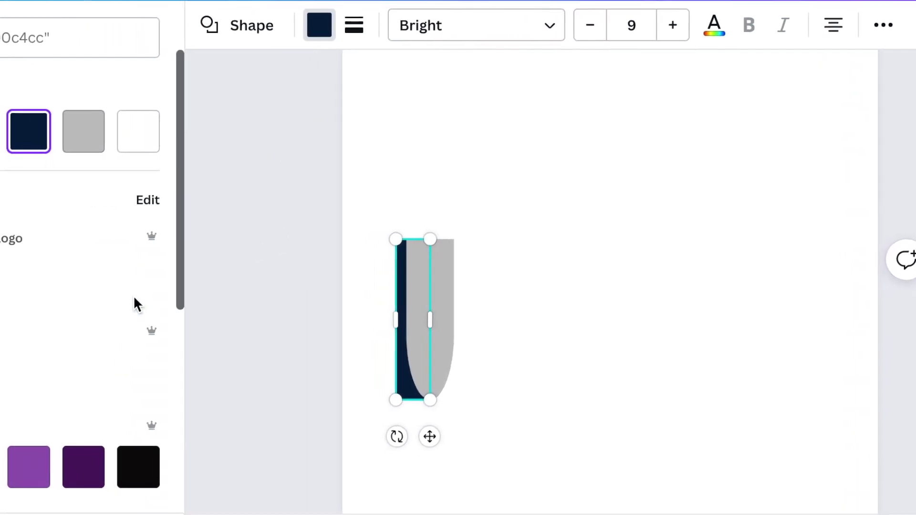
pyautogui.scroll(-10, 91, 406)
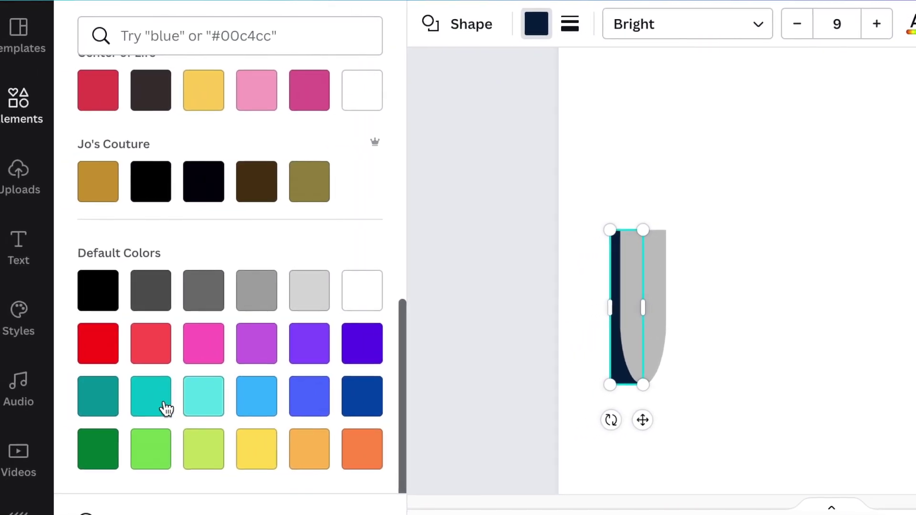
pyautogui.click(167, 402)
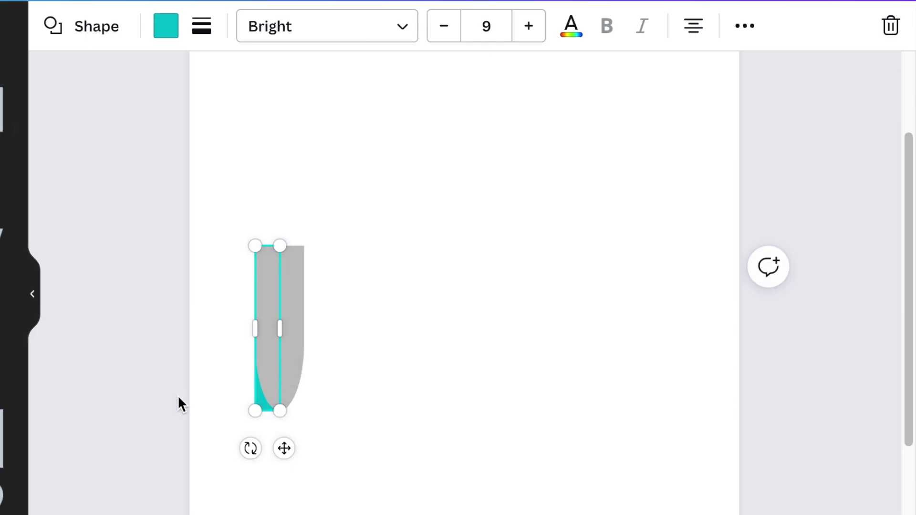
pyautogui.click(601, 389)
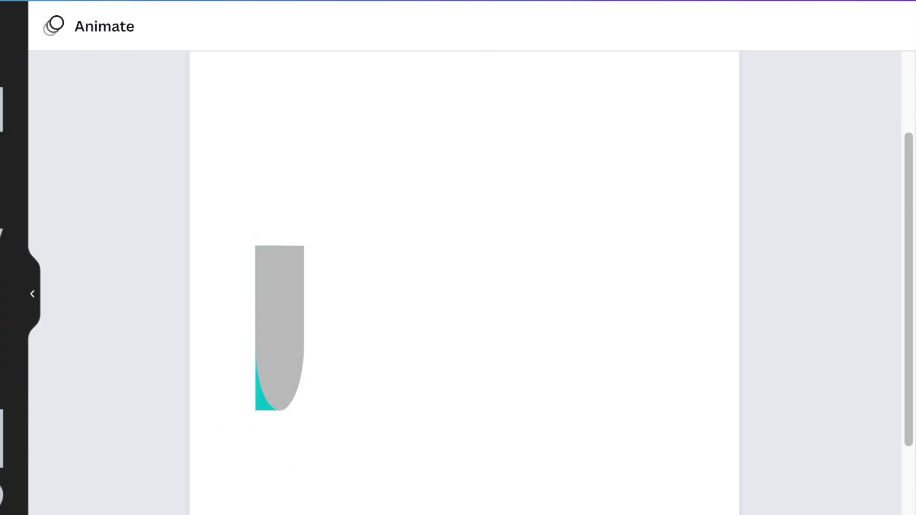
pyautogui.scroll(5, 465, 269)
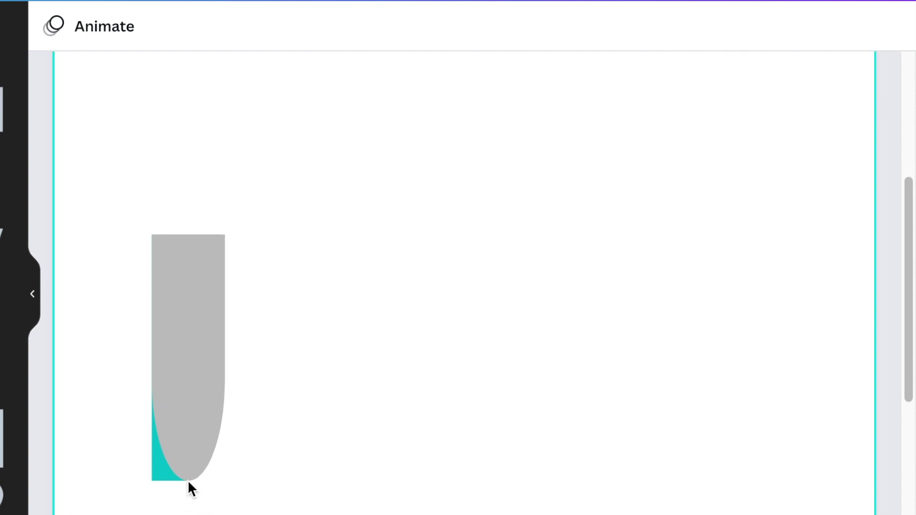
pyautogui.scroll(-4, 465, 282)
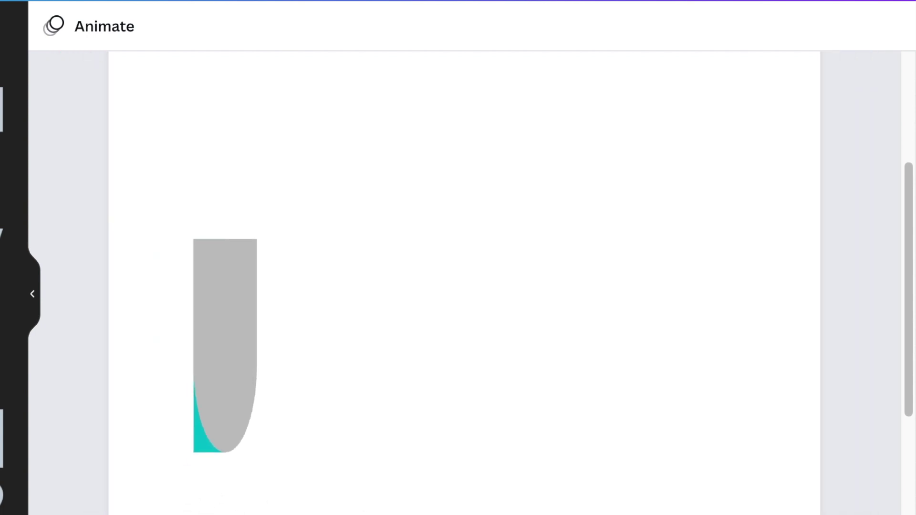
pyautogui.click(269, 360)
# Fill the grey arch with the same teal document colour
pyautogui.click(166, 29)
pyautogui.click(282, 130)
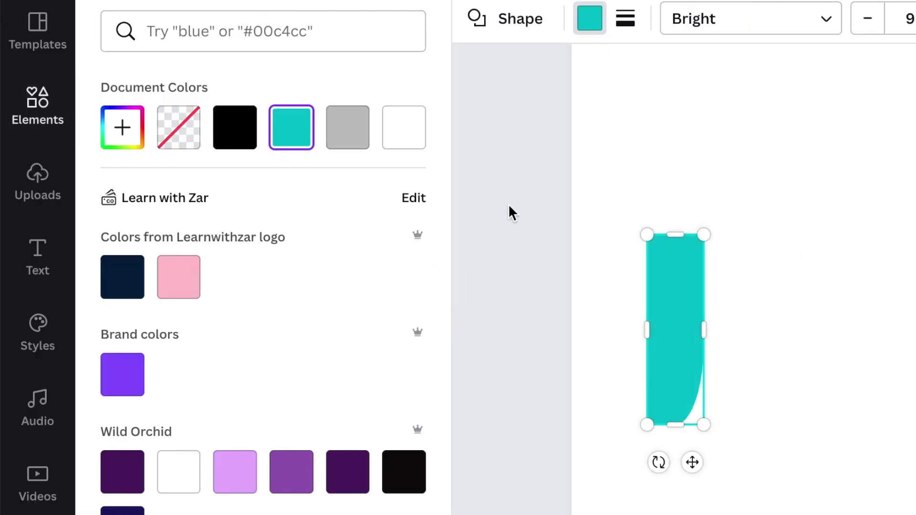
pyautogui.click(513, 217)
pyautogui.click(861, 321)
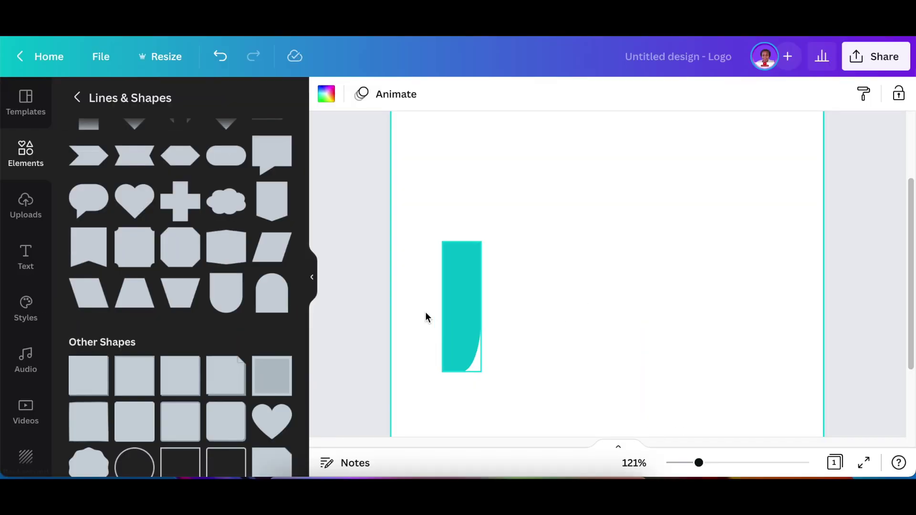
# Group the two teal pieces together
pyautogui.moveTo(361, 276); pyautogui.dragTo(503, 315)
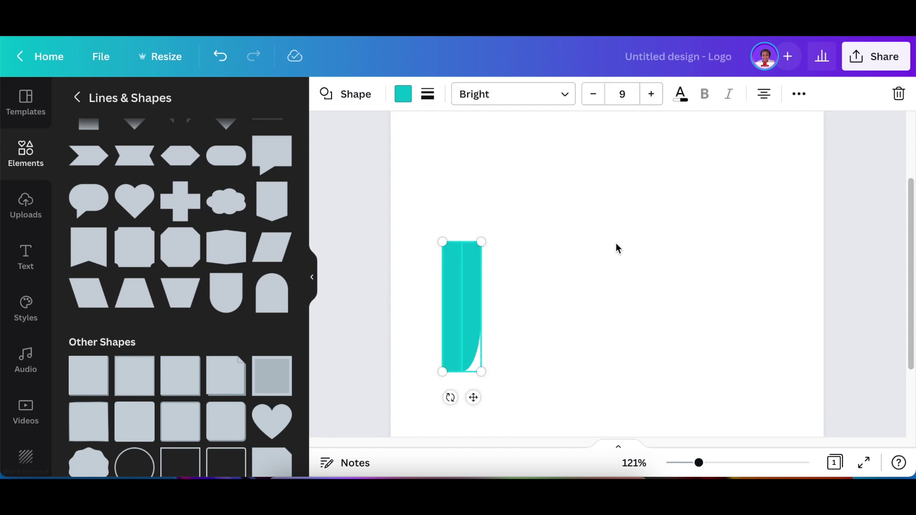
pyautogui.click(798, 94)
pyautogui.click(614, 136)
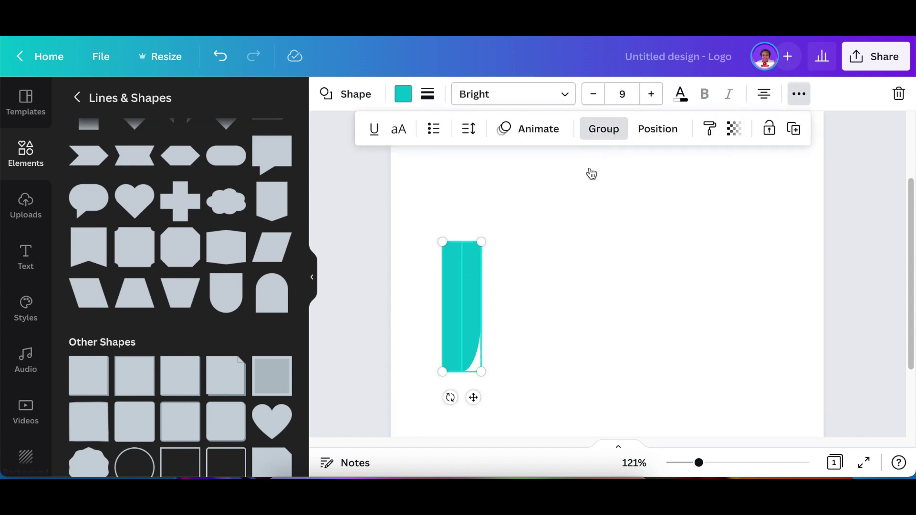
pyautogui.click(522, 321)
pyautogui.click(468, 291)
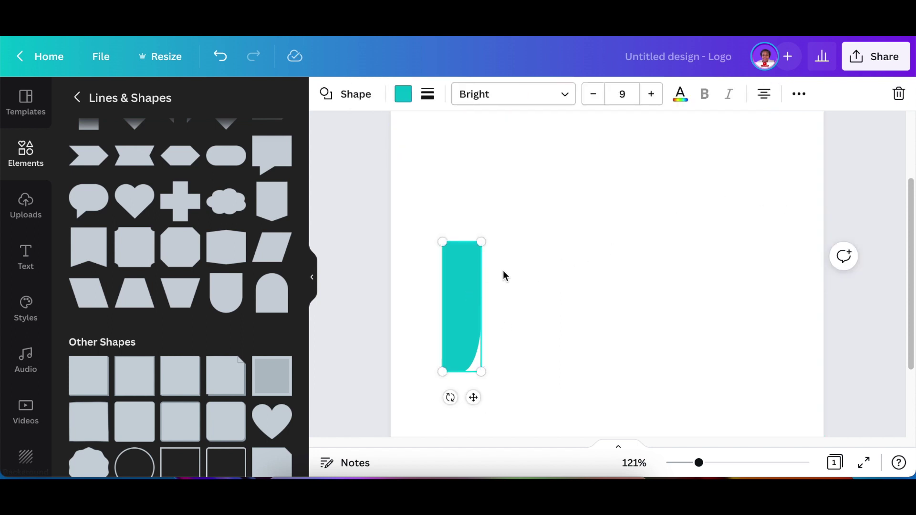
pyautogui.click(502, 270)
pyautogui.click(465, 288)
# Duplicate the teal group and move the copy to the right side of the page
pyautogui.click(803, 97)
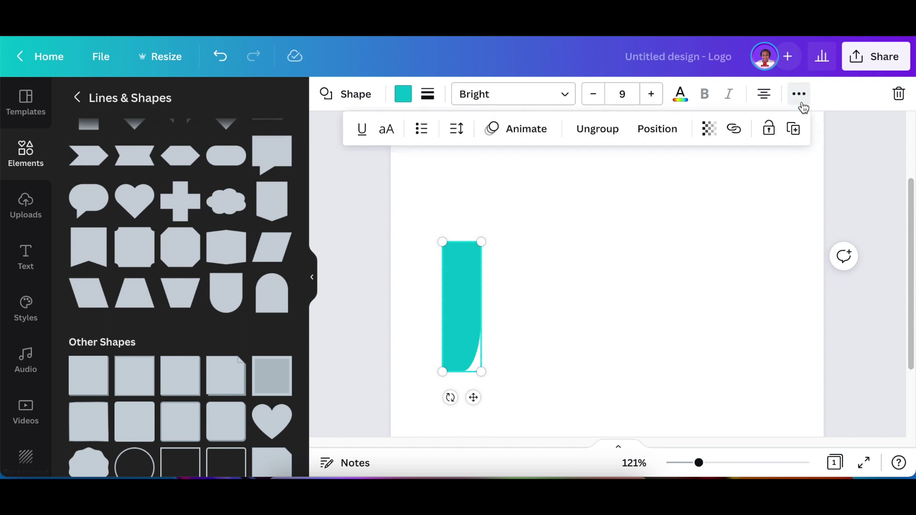
pyautogui.click(794, 127)
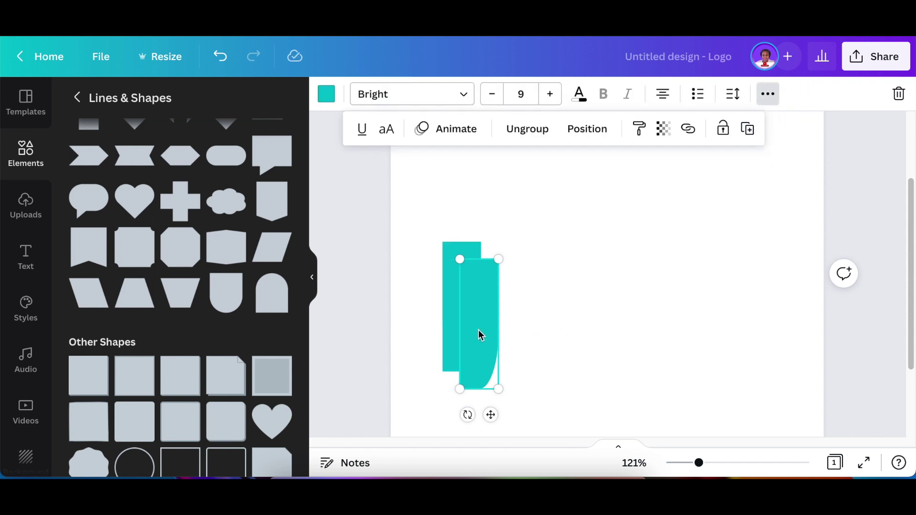
pyautogui.moveTo(481, 335); pyautogui.dragTo(771, 342)
# Add a U shape, rotate it -90° into a D, and move it onto the left teal piece
pyautogui.click(568, 363)
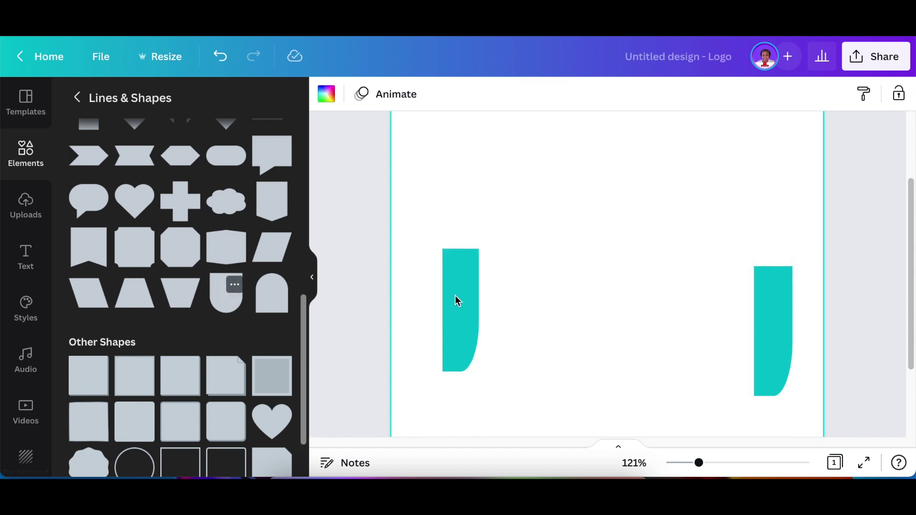
pyautogui.moveTo(456, 301); pyautogui.dragTo(540, 292)
pyautogui.moveTo(608, 351); pyautogui.dragTo(710, 262)
pyautogui.click(702, 268)
pyautogui.moveTo(586, 286); pyautogui.dragTo(482, 320)
# Resize the D shape to about 85 × 84 so it caps the stem as a P's bowl
pyautogui.moveTo(509, 354); pyautogui.dragTo(515, 338)
pyautogui.moveTo(575, 295); pyautogui.dragTo(535, 295)
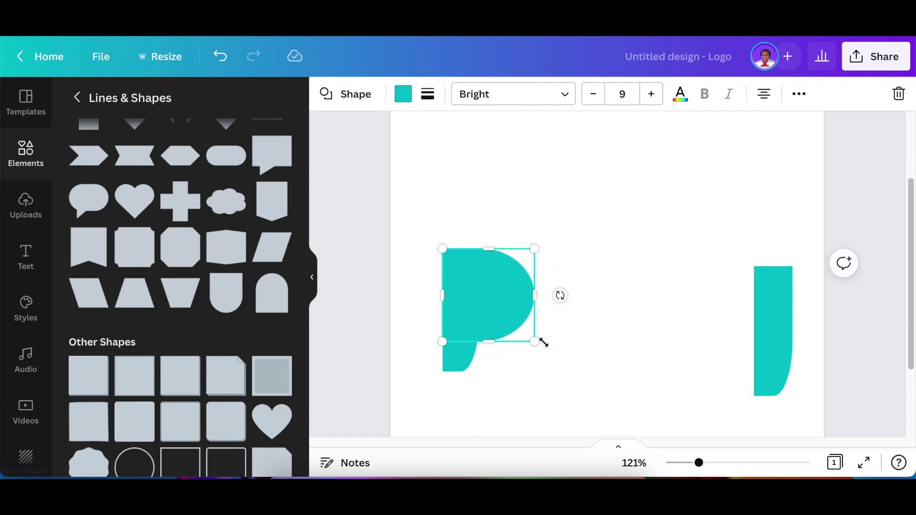
pyautogui.moveTo(533, 344); pyautogui.dragTo(519, 321)
pyautogui.click(501, 342)
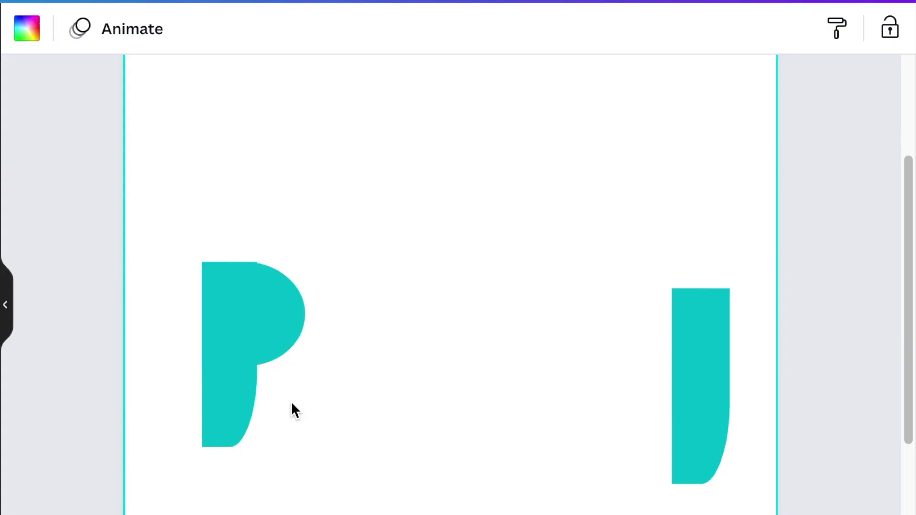
pyautogui.click(268, 333)
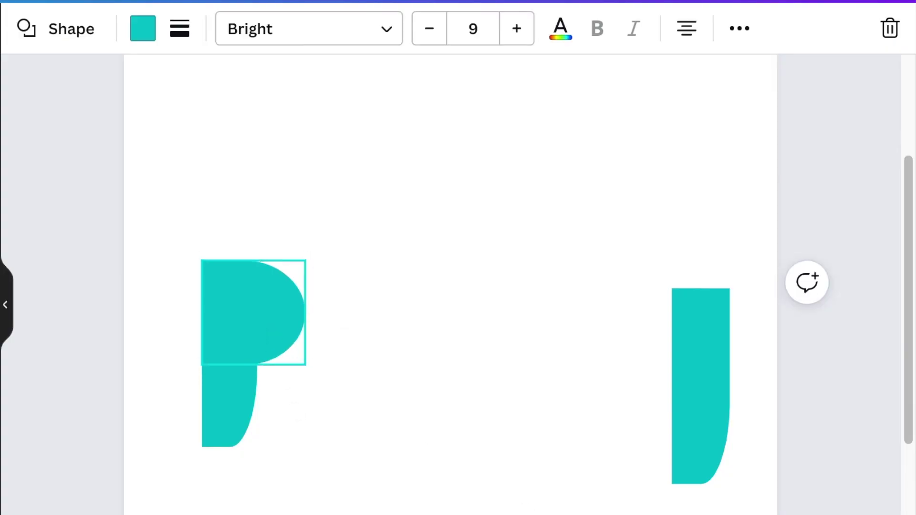
pyautogui.click(477, 499)
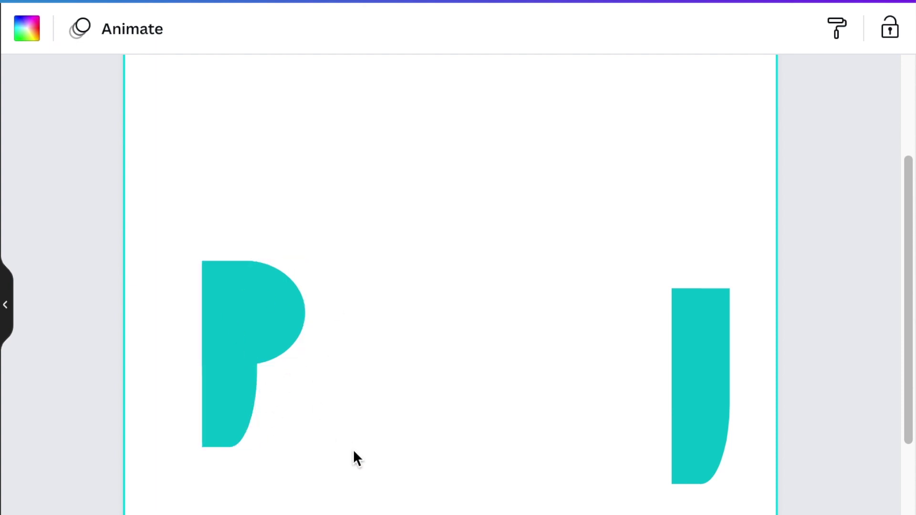
pyautogui.click(272, 321)
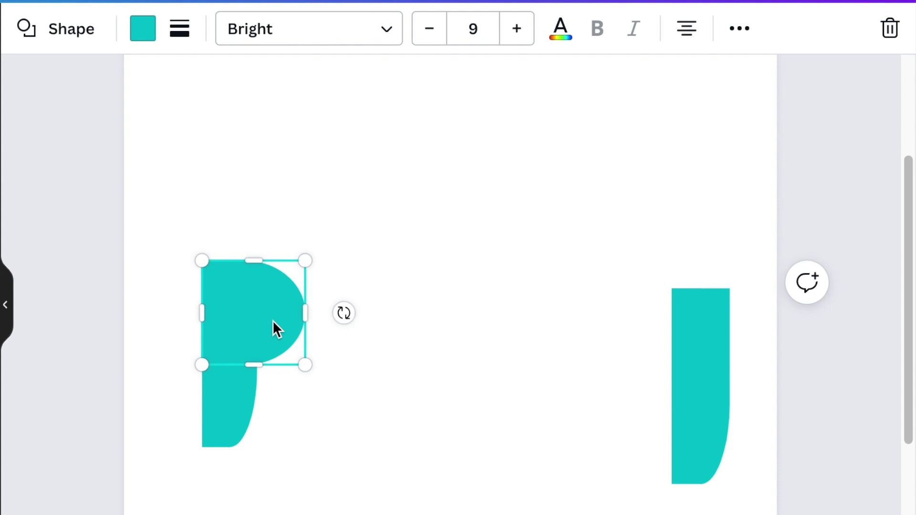
# Duplicate the P's bowl shape and remove the copy's fill colour, leaving it white
pyautogui.click(742, 29)
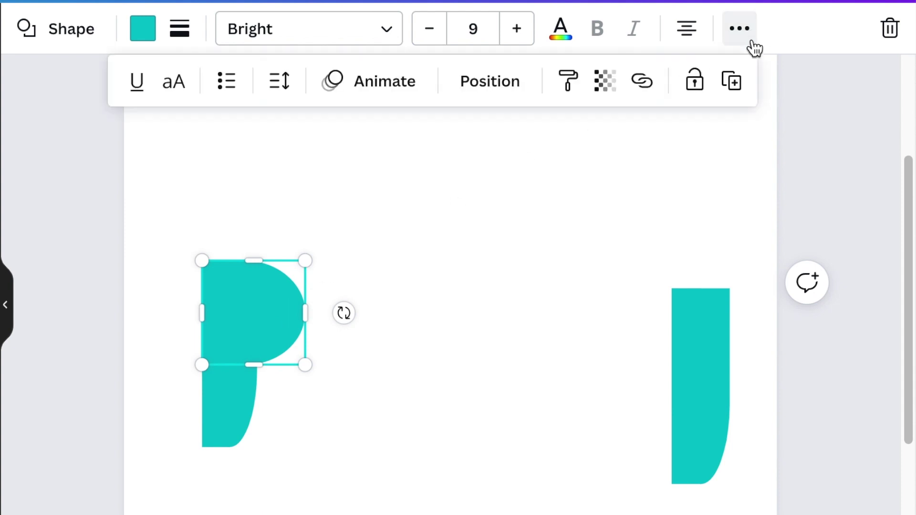
pyautogui.click(731, 82)
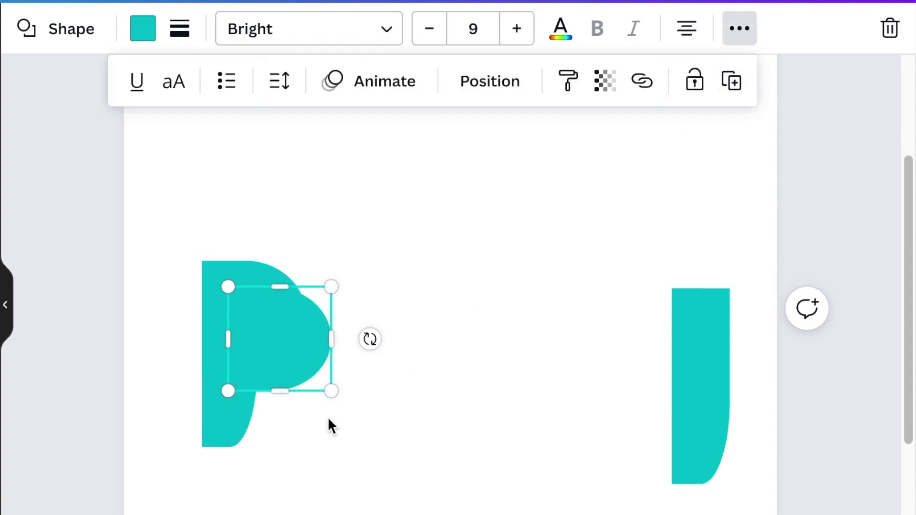
pyautogui.click(152, 29)
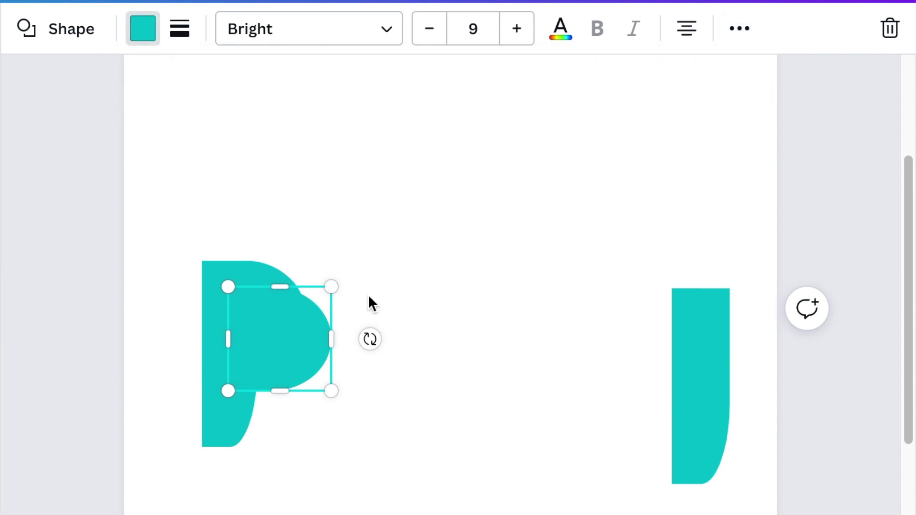
pyautogui.click(2, 217)
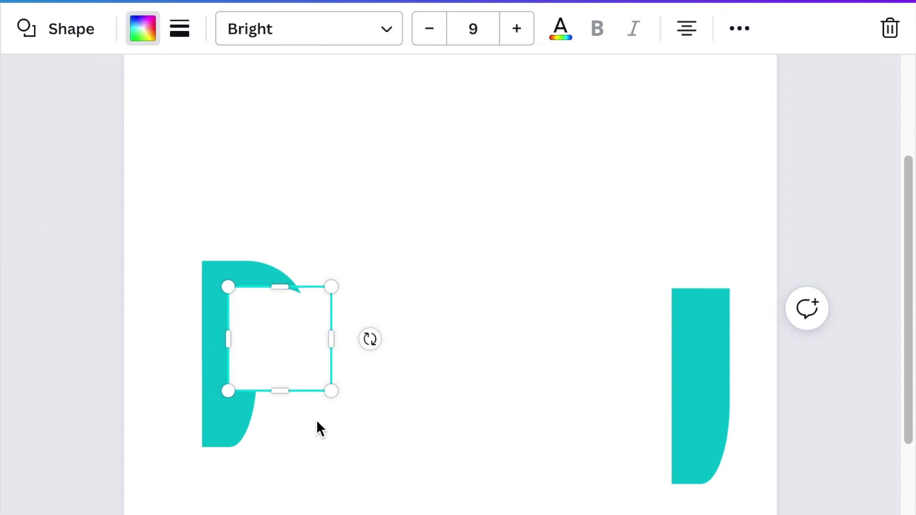
pyautogui.click(289, 352)
# Shrink the white copy to a small square and position it inside the bowl
pyautogui.moveTo(288, 352); pyautogui.dragTo(266, 328)
pyautogui.moveTo(307, 372); pyautogui.dragTo(256, 318)
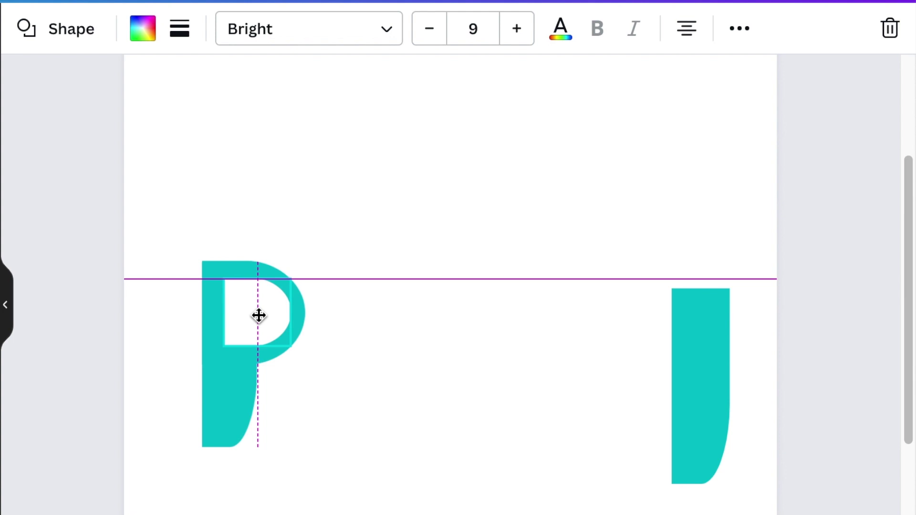
pyautogui.moveTo(258, 315); pyautogui.dragTo(249, 348)
pyautogui.click(284, 435)
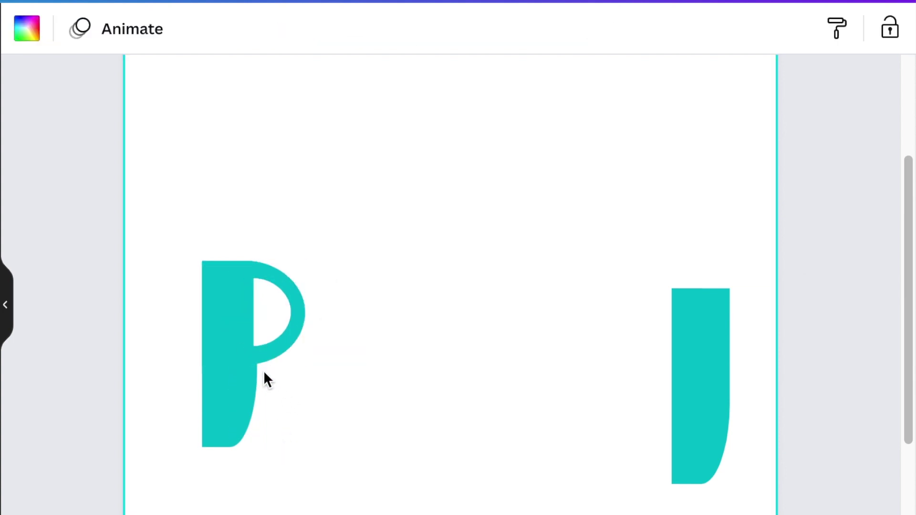
pyautogui.click(244, 385)
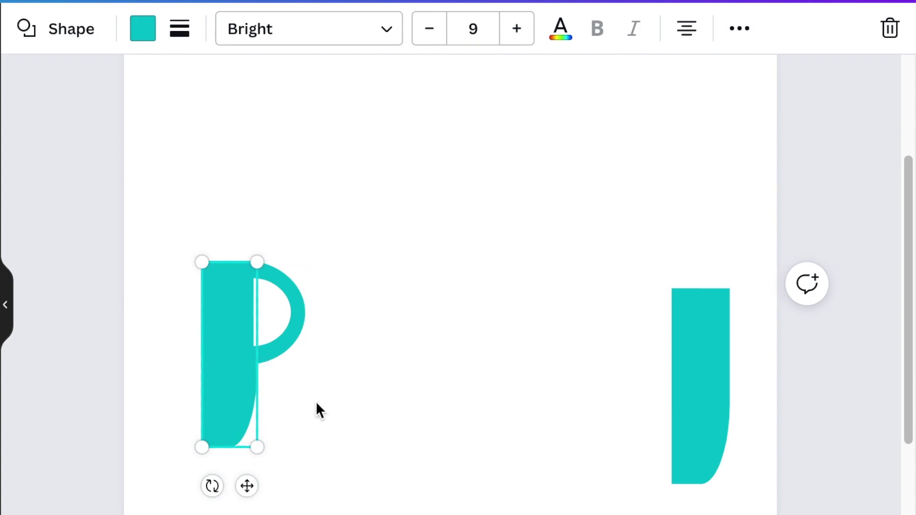
pyautogui.click(304, 408)
# Add a white straight line and lay it across the lower end of the P's bowl
pyautogui.press('l')
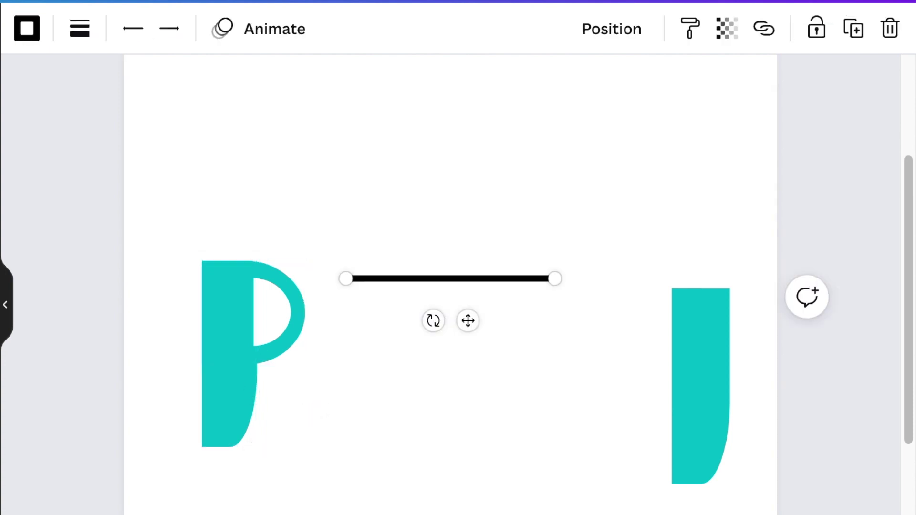
pyautogui.click(27, 29)
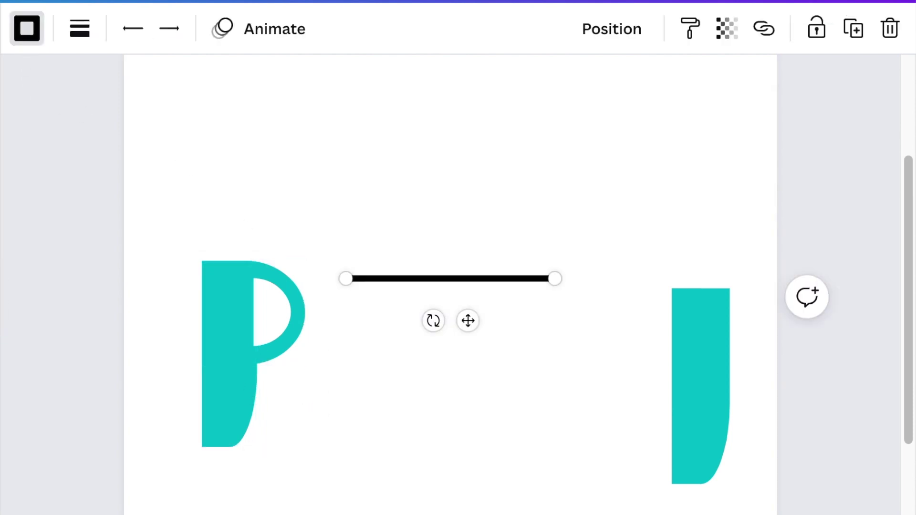
pyautogui.moveTo(468, 320); pyautogui.dragTo(394, 387)
pyautogui.moveTo(351, 263); pyautogui.dragTo(335, 402)
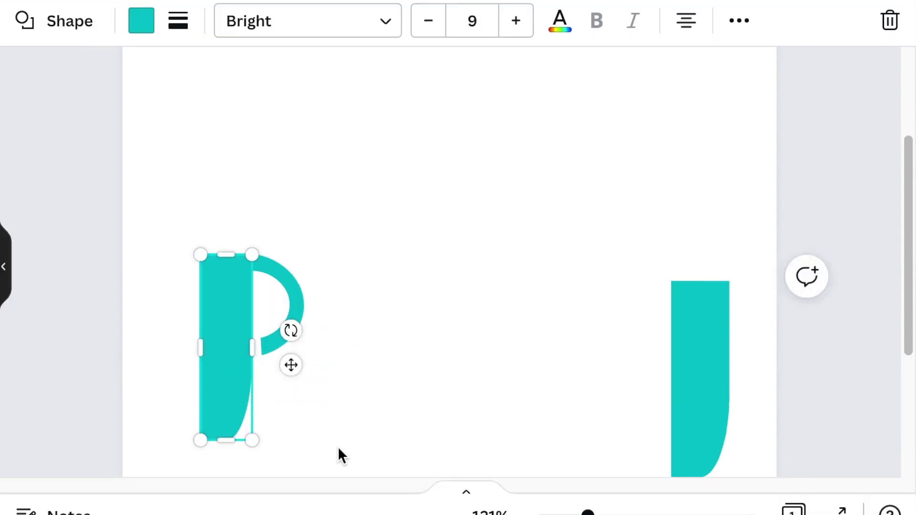
# Rotate the white line to vertical at -90° and nudge it slightly left
pyautogui.click(338, 446)
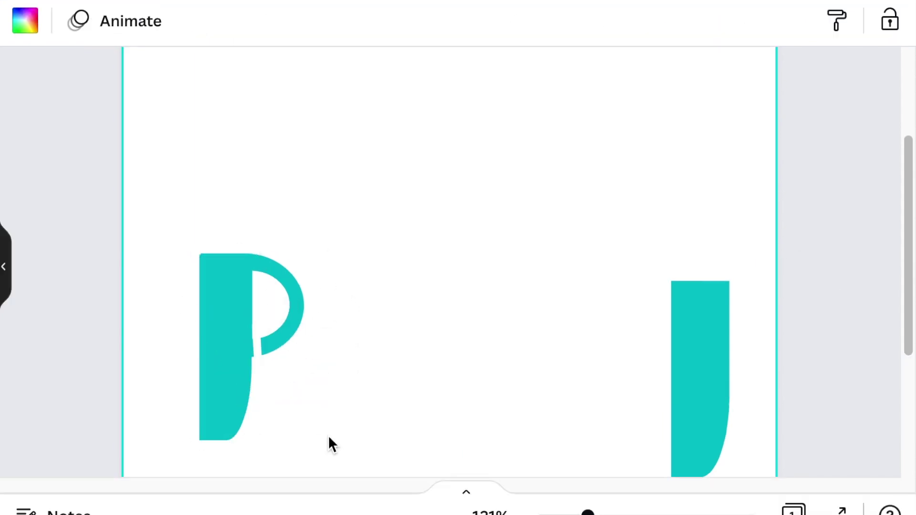
pyautogui.click(256, 365)
pyautogui.moveTo(302, 365); pyautogui.dragTo(299, 368)
pyautogui.click(289, 422)
pyautogui.click(257, 348)
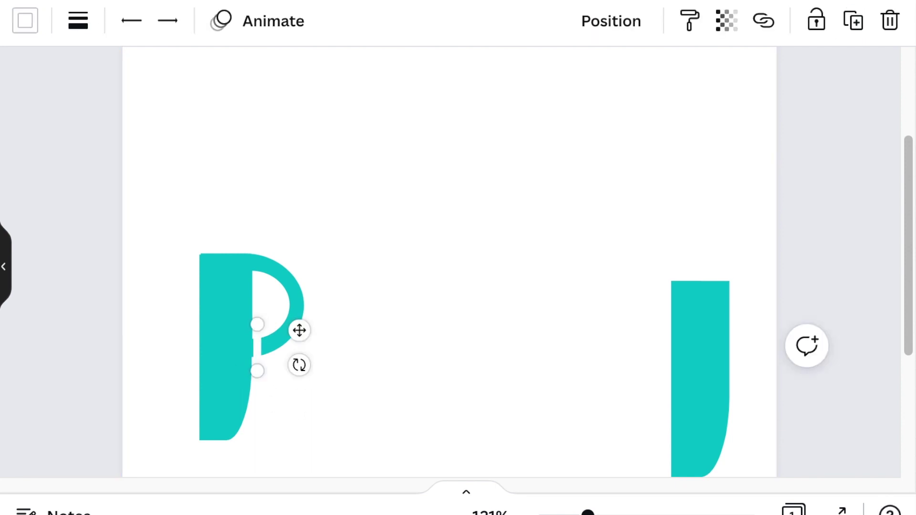
pyautogui.press('Left')
pyautogui.press('Left')
pyautogui.click(451, 419)
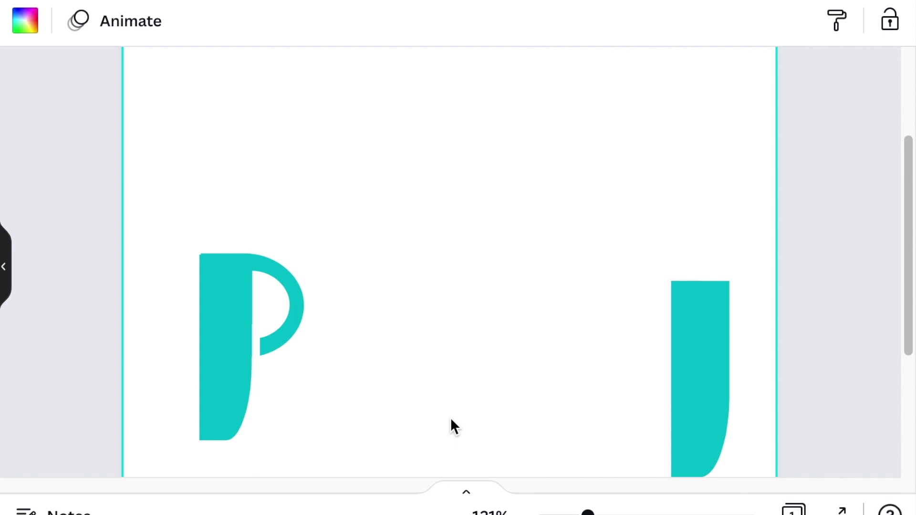
# Move the duplicate teal stem beside the P, shrink it to about 25 × 83, and align bottoms
pyautogui.click(701, 399)
pyautogui.moveTo(701, 398); pyautogui.dragTo(368, 367)
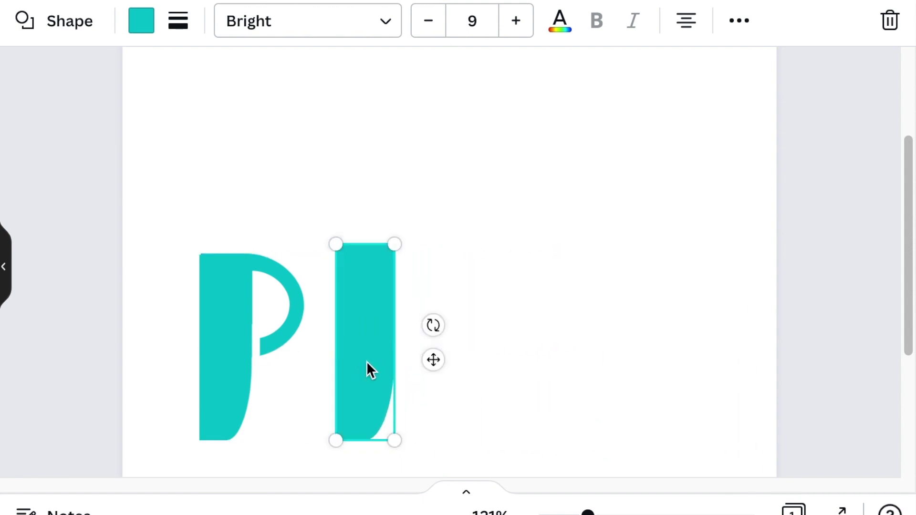
pyautogui.moveTo(395, 244); pyautogui.dragTo(366, 353)
pyautogui.moveTo(346, 389); pyautogui.dragTo(319, 374)
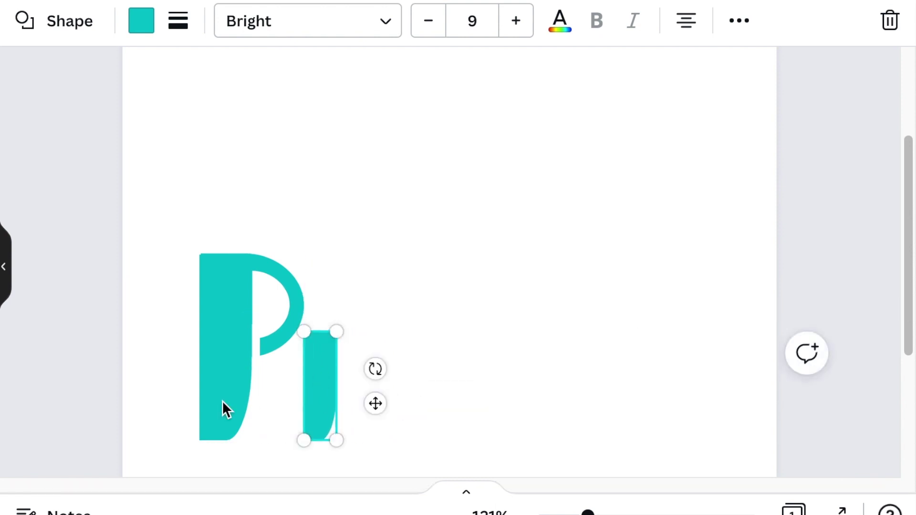
pyautogui.click(444, 422)
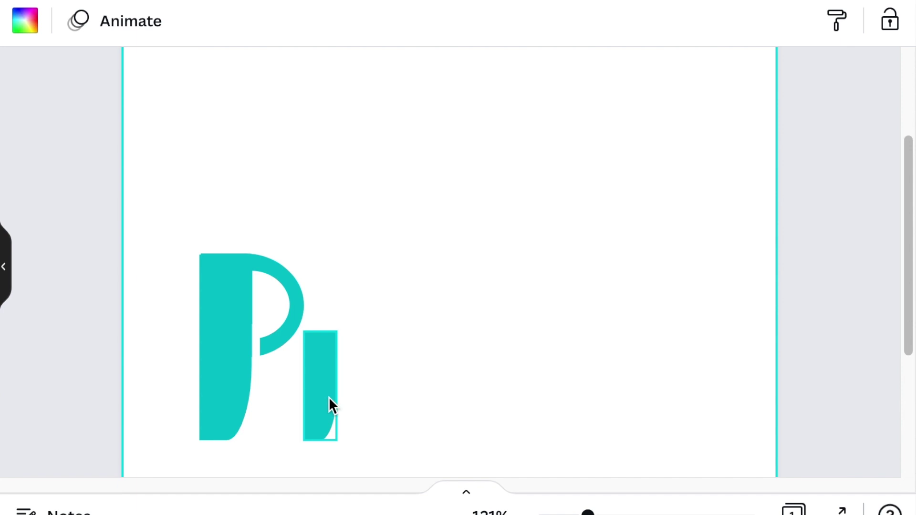
# Add the dome shape, shrink it and rotate it to about -57°
pyautogui.scroll(-10, 239, 279)
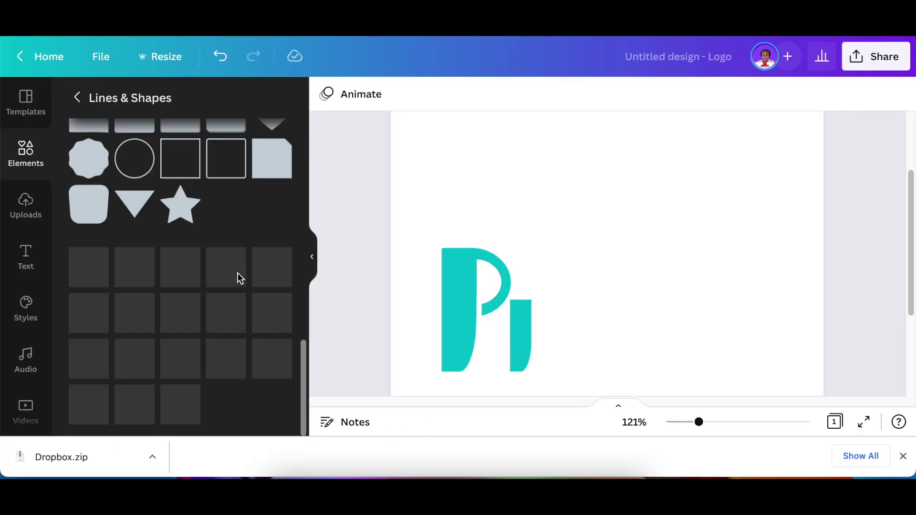
pyautogui.scroll(-10, 238, 280)
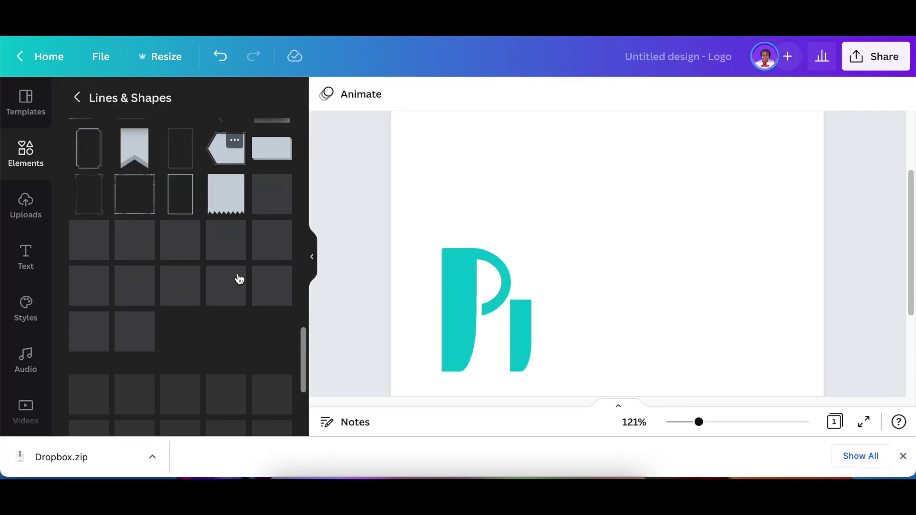
pyautogui.scroll(-5, 239, 279)
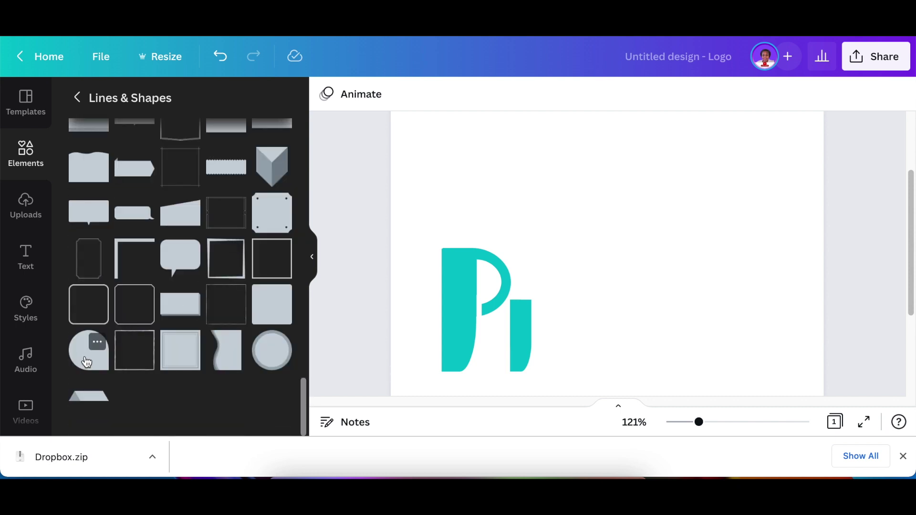
pyautogui.click(97, 362)
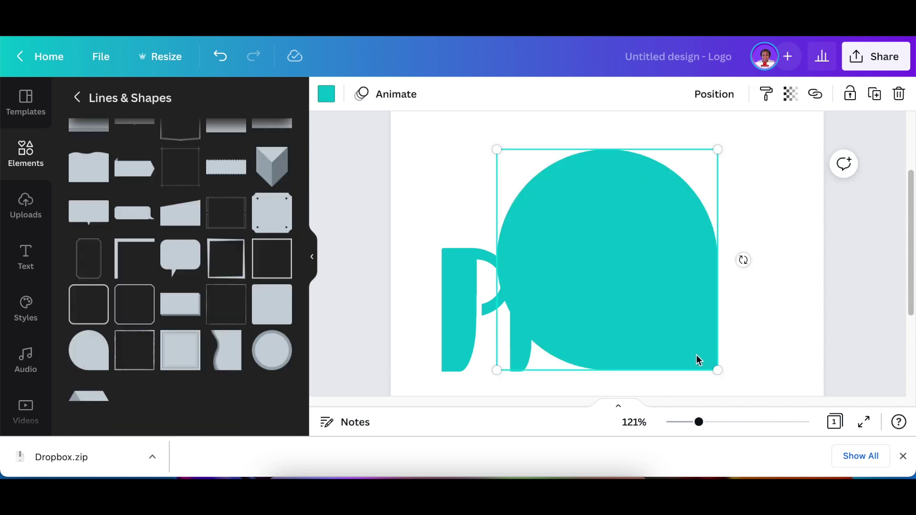
pyautogui.moveTo(709, 354); pyautogui.dragTo(622, 243)
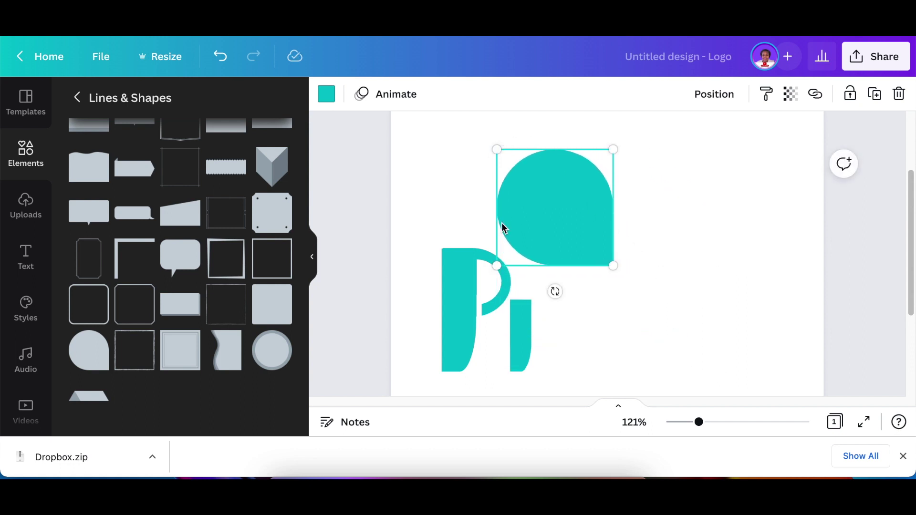
pyautogui.moveTo(554, 291); pyautogui.dragTo(638, 217)
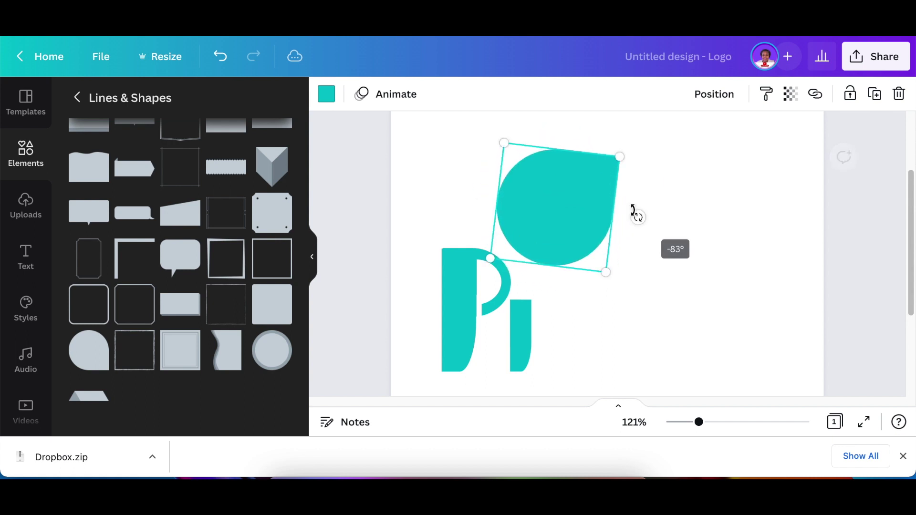
pyautogui.moveTo(623, 156); pyautogui.dragTo(575, 193)
pyautogui.moveTo(595, 234); pyautogui.dragTo(585, 260)
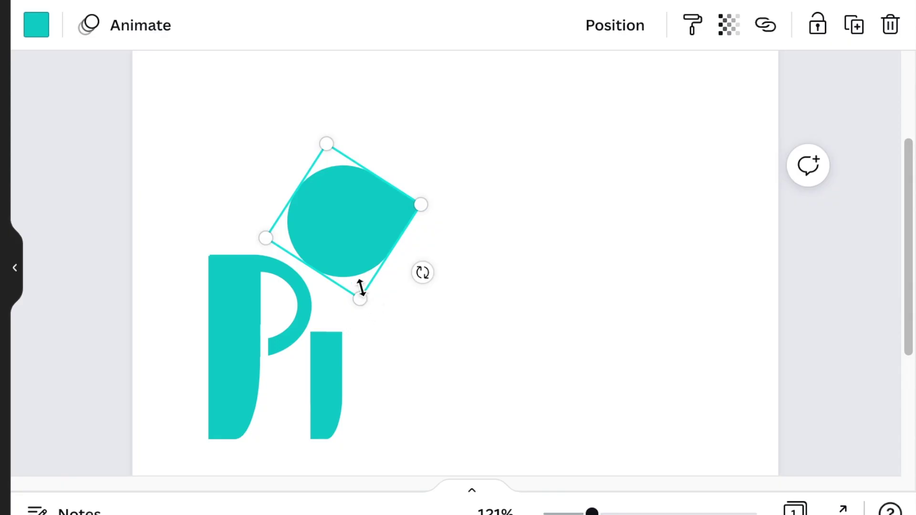
# Set the dome atop the short stem, rotated -67° and sized 64 × 64, forming 'Pr'
pyautogui.moveTo(552, 230); pyautogui.dragTo(560, 299)
pyautogui.moveTo(384, 330); pyautogui.dragTo(384, 347)
pyautogui.moveTo(445, 394); pyautogui.dragTo(454, 382)
pyautogui.moveTo(403, 409); pyautogui.dragTo(397, 395)
pyautogui.hotkey('shift', 'Left')
pyautogui.click(530, 410)
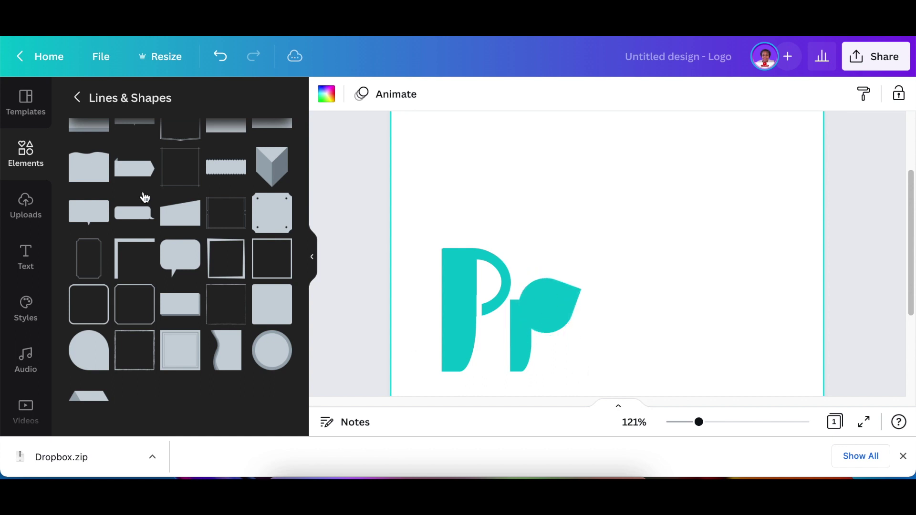
# Rerun the earlier leaf strand search, check its filters without applying any, then clear the search
pyautogui.click(26, 154)
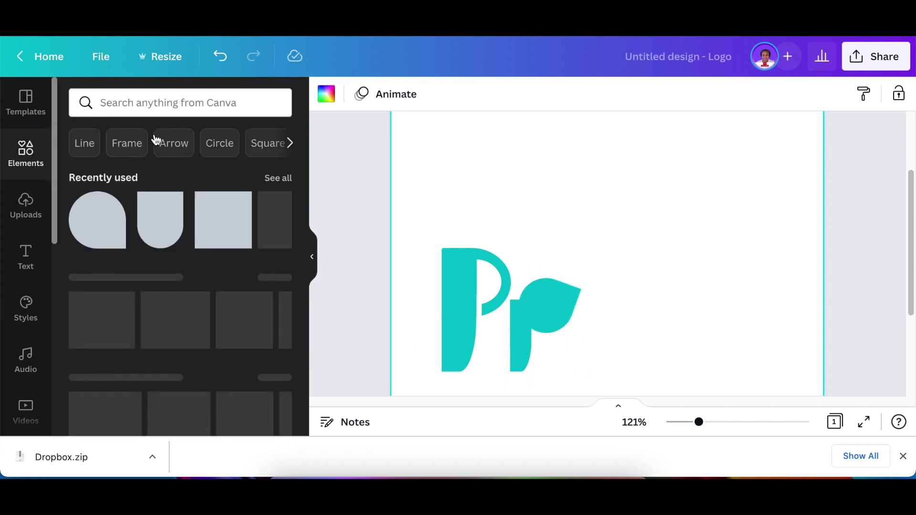
pyautogui.click(124, 102)
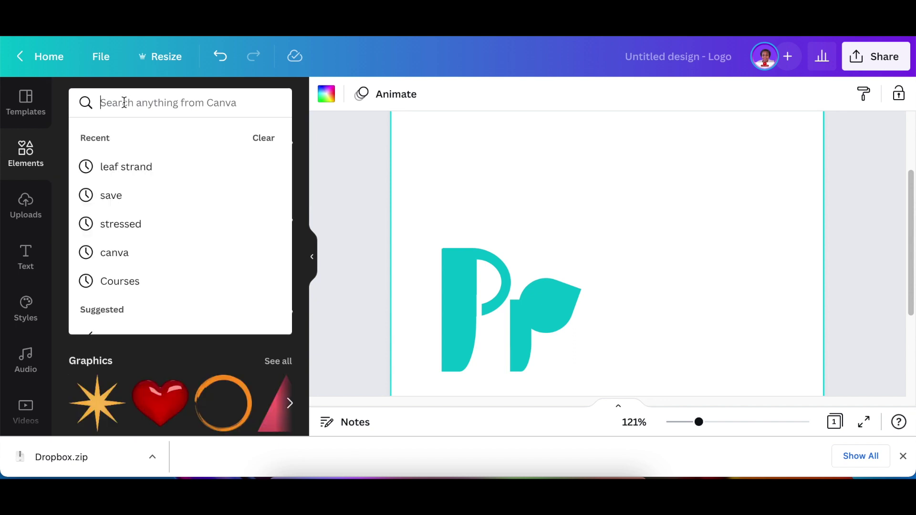
pyautogui.click(126, 167)
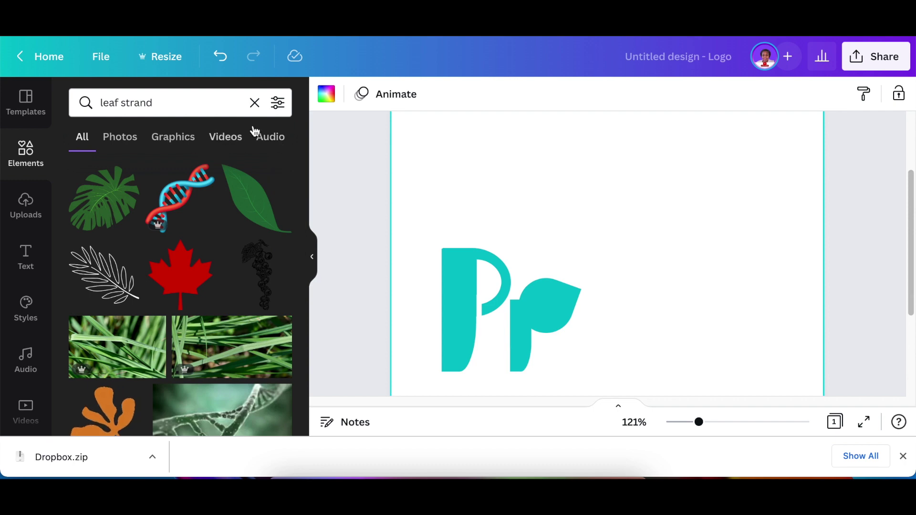
pyautogui.click(278, 106)
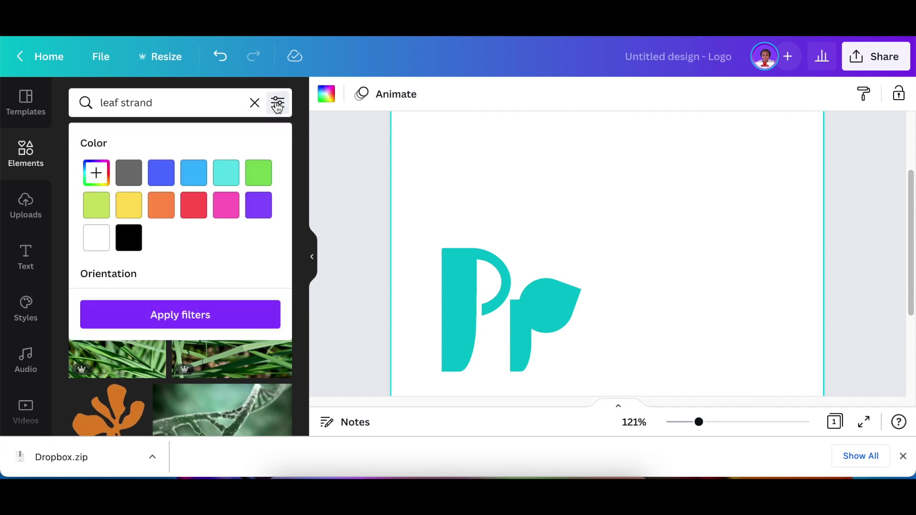
pyautogui.scroll(-5, 221, 226)
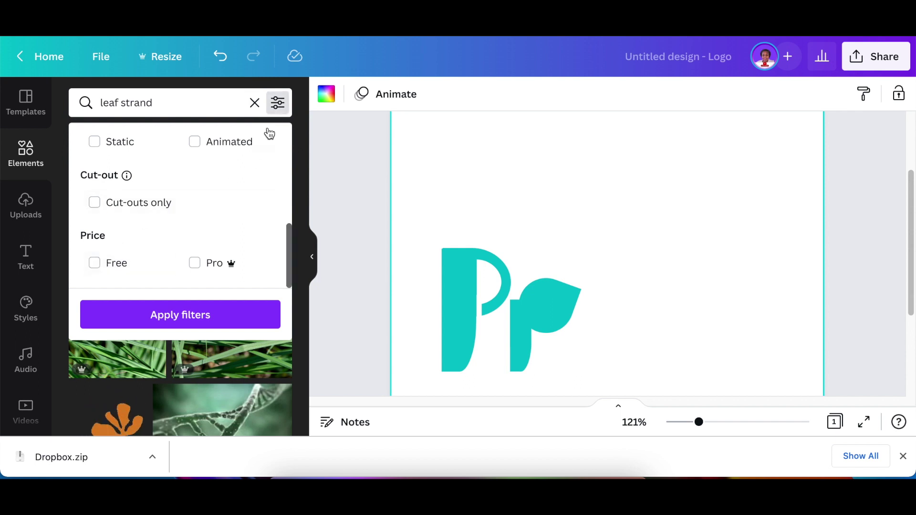
pyautogui.click(298, 156)
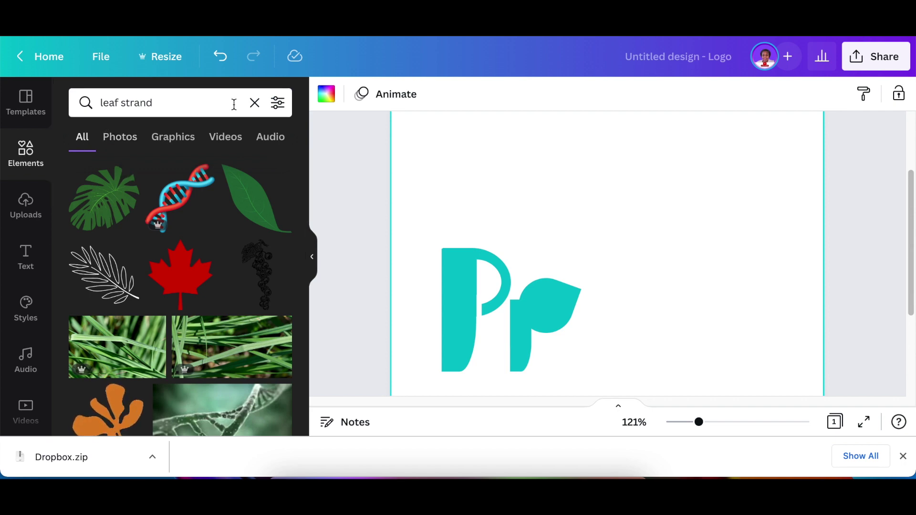
pyautogui.click(254, 102)
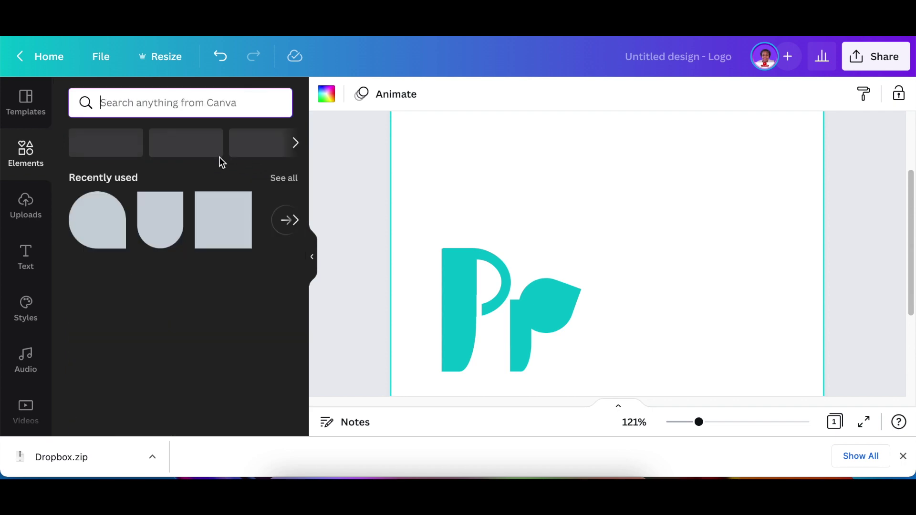
# Add the recently used curved line, shrink it, make it white and move it onto the leaf
pyautogui.click(280, 181)
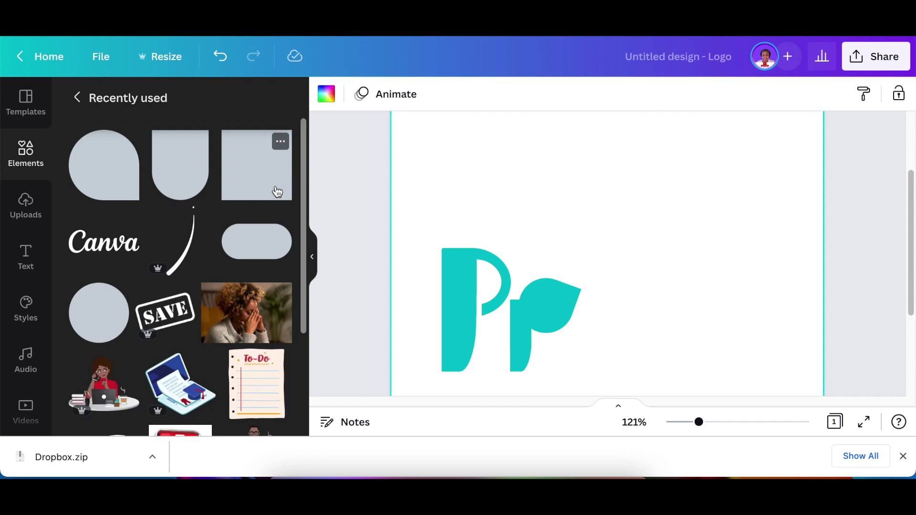
pyautogui.click(193, 244)
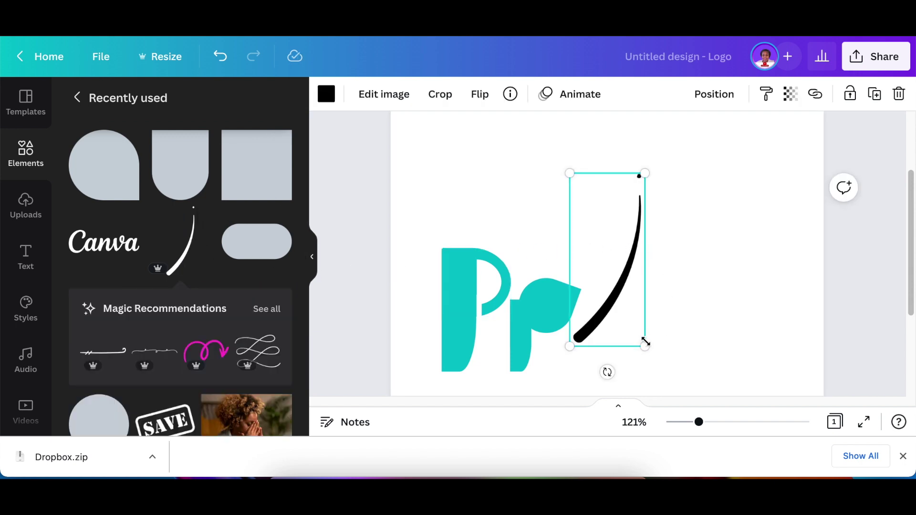
pyautogui.moveTo(645, 348); pyautogui.dragTo(575, 239)
pyautogui.click(327, 95)
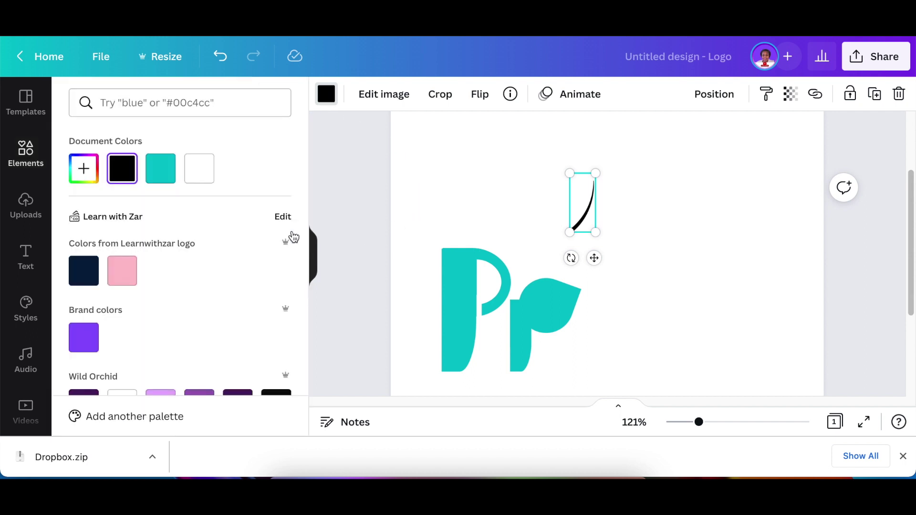
pyautogui.click(202, 176)
pyautogui.moveTo(594, 258); pyautogui.dragTo(563, 350)
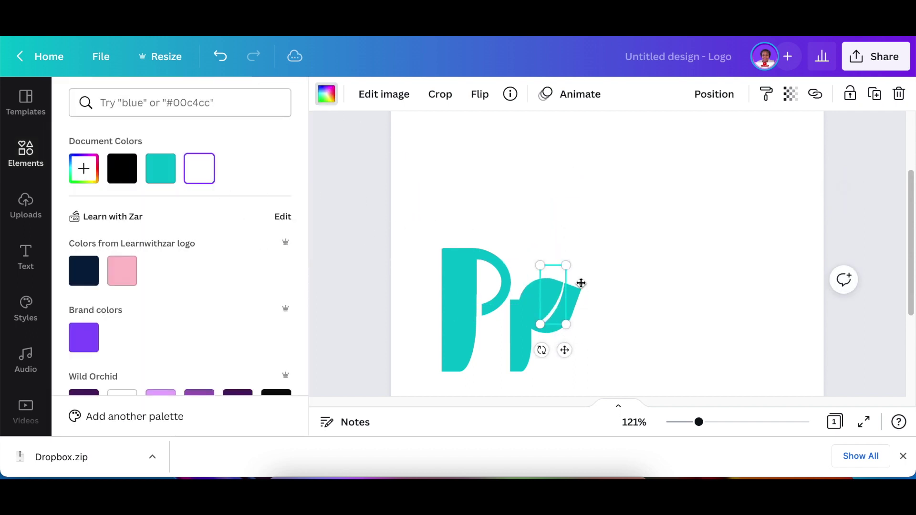
# Flip the line horizontally and vertically, rotate it about -103° and position it as the leaf's vein
pyautogui.click(480, 94)
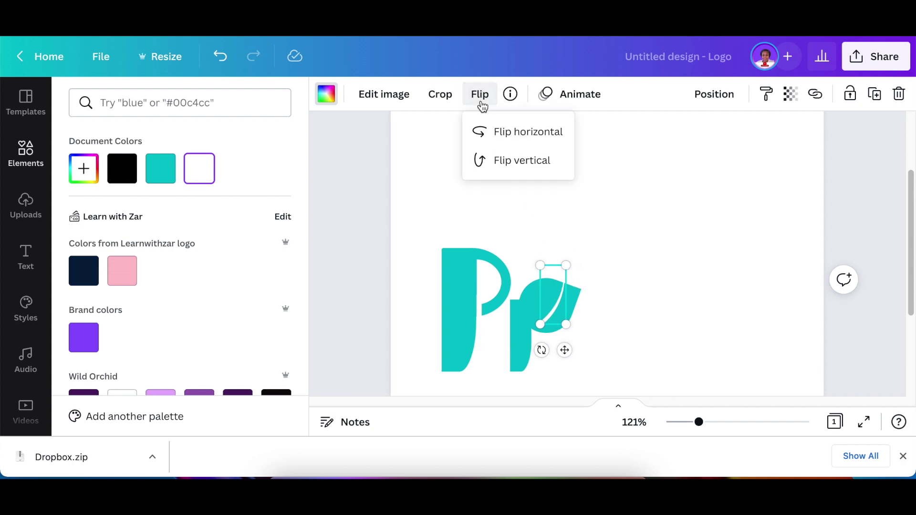
pyautogui.click(515, 135)
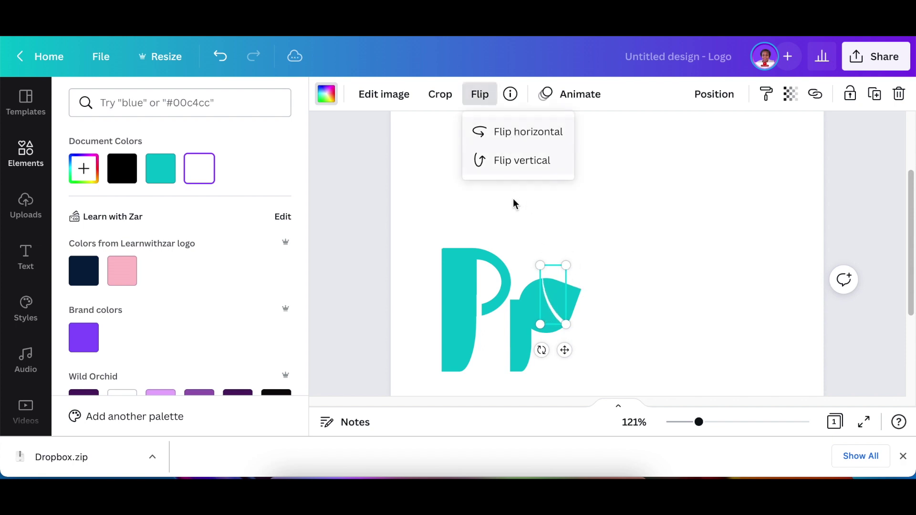
pyautogui.click(536, 160)
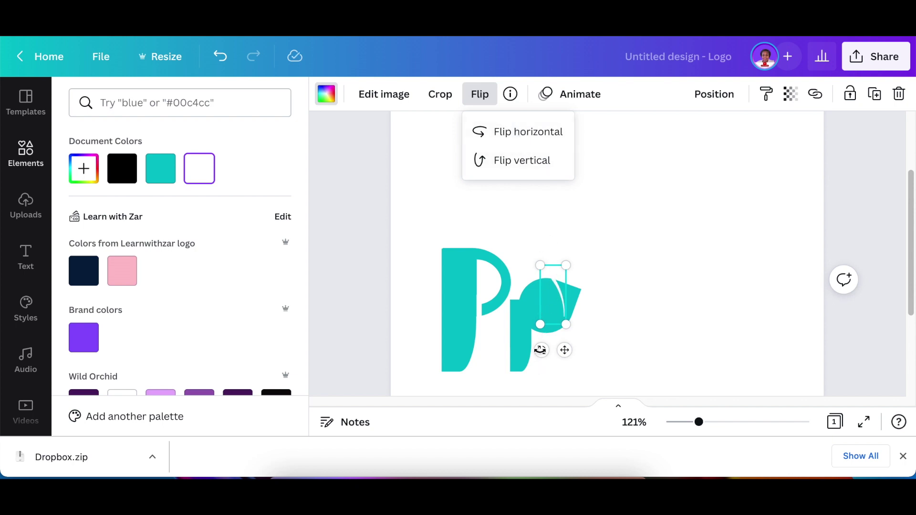
pyautogui.moveTo(540, 350); pyautogui.dragTo(619, 292)
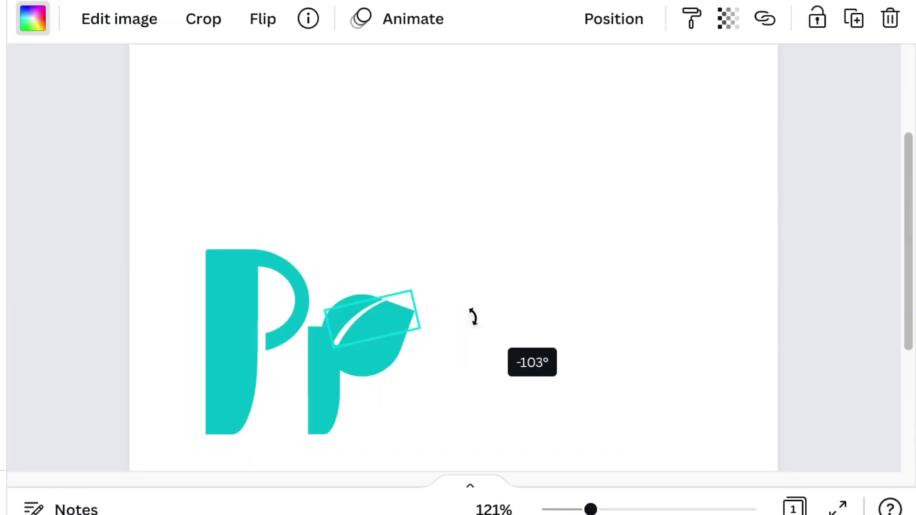
pyautogui.moveTo(472, 316); pyautogui.dragTo(456, 318)
pyautogui.moveTo(451, 284)
pyautogui.mouseDown()
pyautogui.moveTo(456, 311)
pyautogui.moveTo(451, 301)
pyautogui.mouseUp()
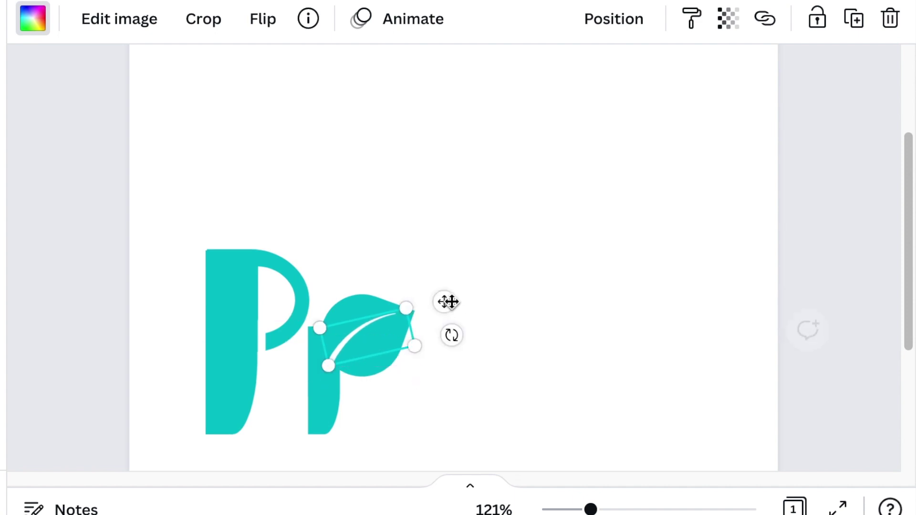
pyautogui.click(508, 415)
# Duplicate the leaf, remove the copy's fill, and place it slightly larger over the original
pyautogui.click(384, 363)
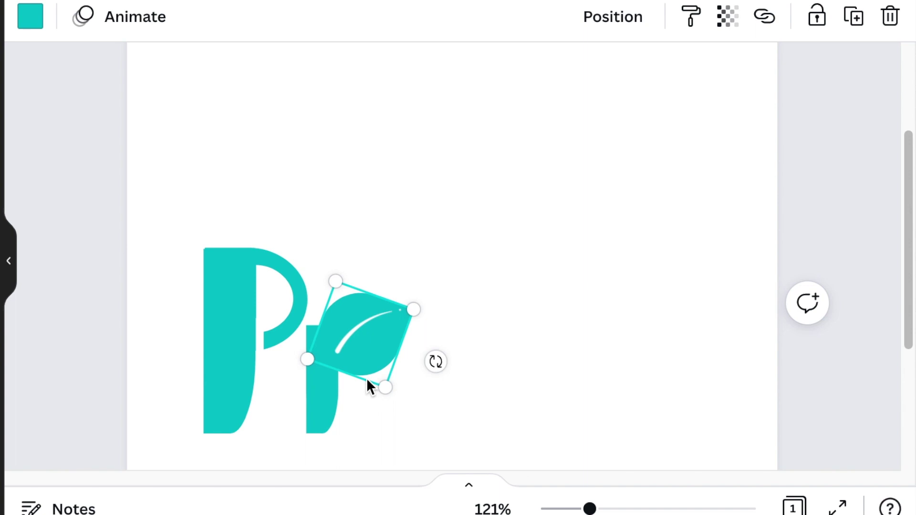
pyautogui.click(852, 30)
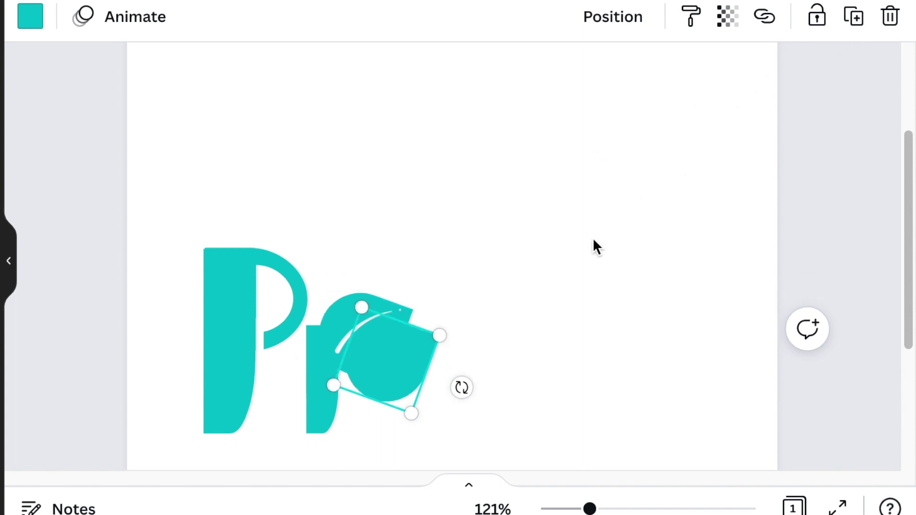
pyautogui.click(32, 26)
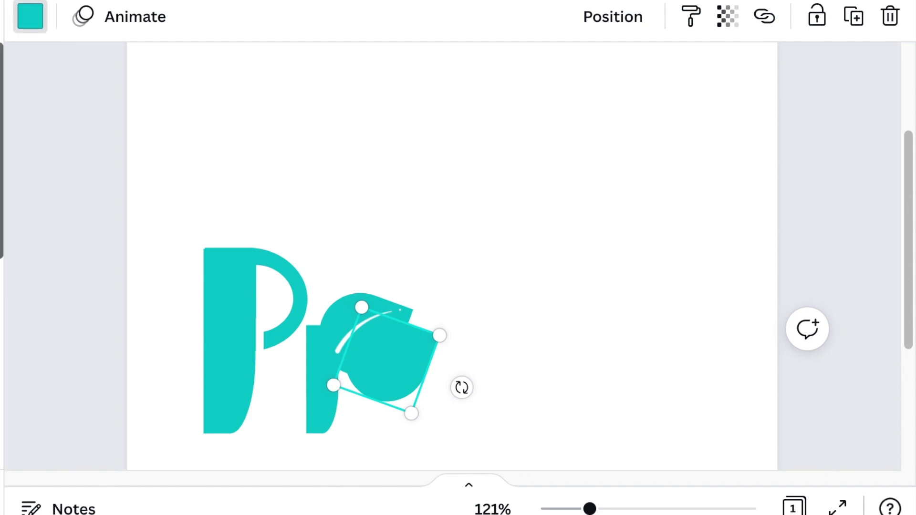
pyautogui.click(17, 235)
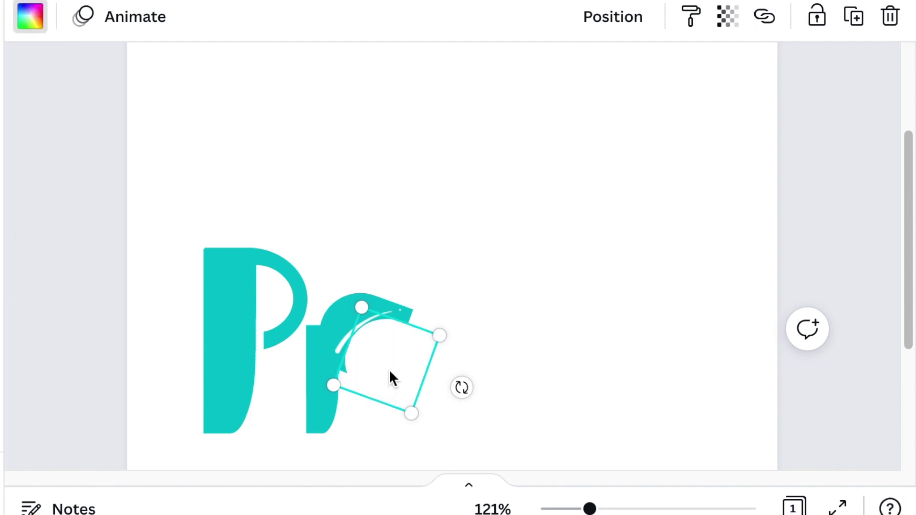
pyautogui.moveTo(390, 373); pyautogui.dragTo(362, 352)
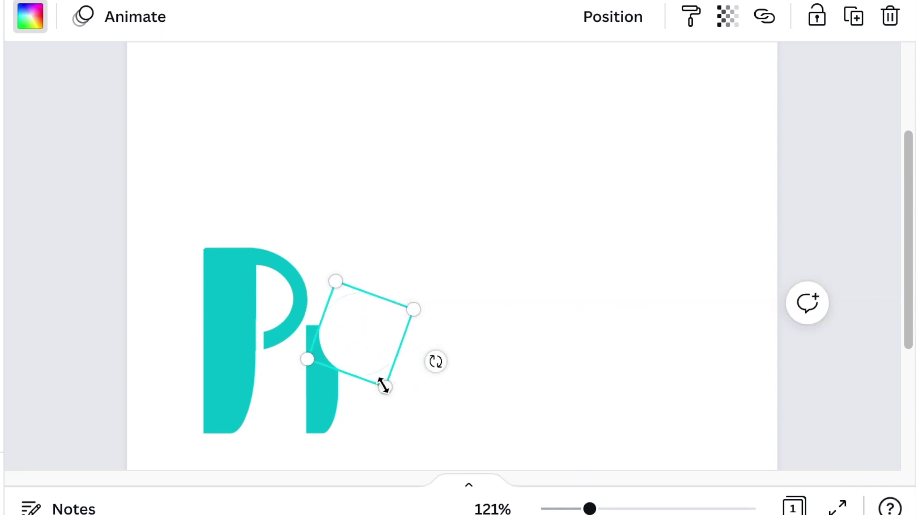
pyautogui.moveTo(385, 388); pyautogui.dragTo(395, 393)
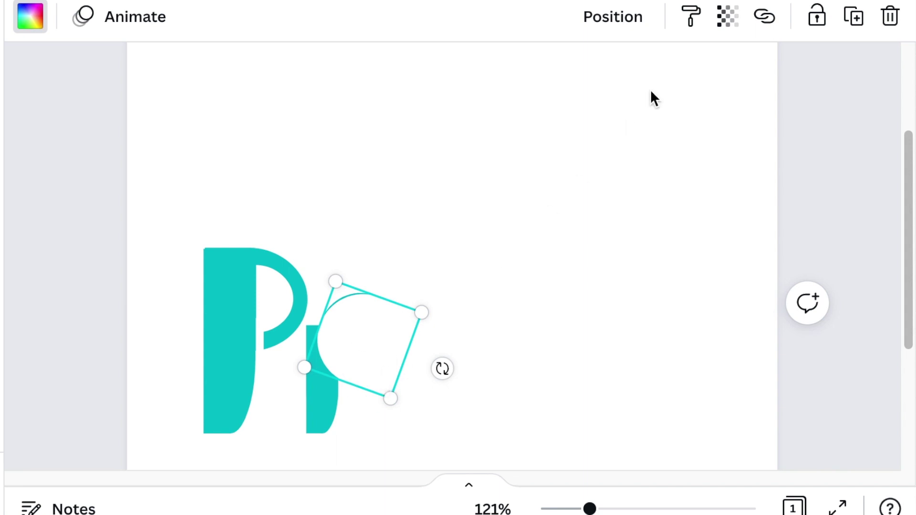
# Send the fill-less leaf copy to the back of the layer order
pyautogui.click(620, 23)
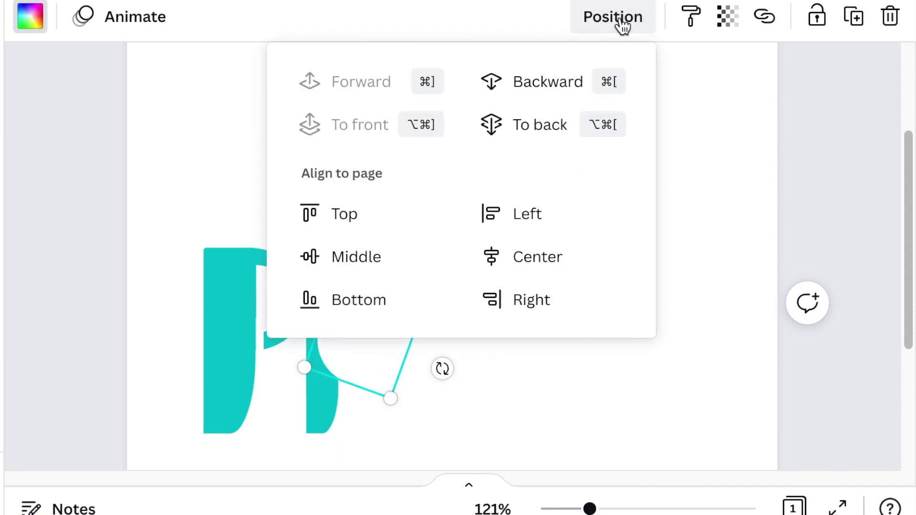
pyautogui.click(541, 128)
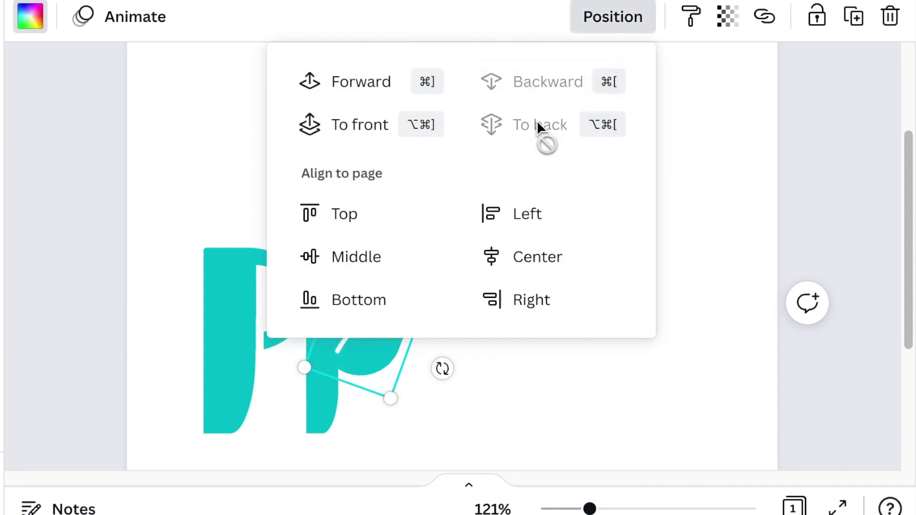
pyautogui.click(718, 247)
pyautogui.click(561, 419)
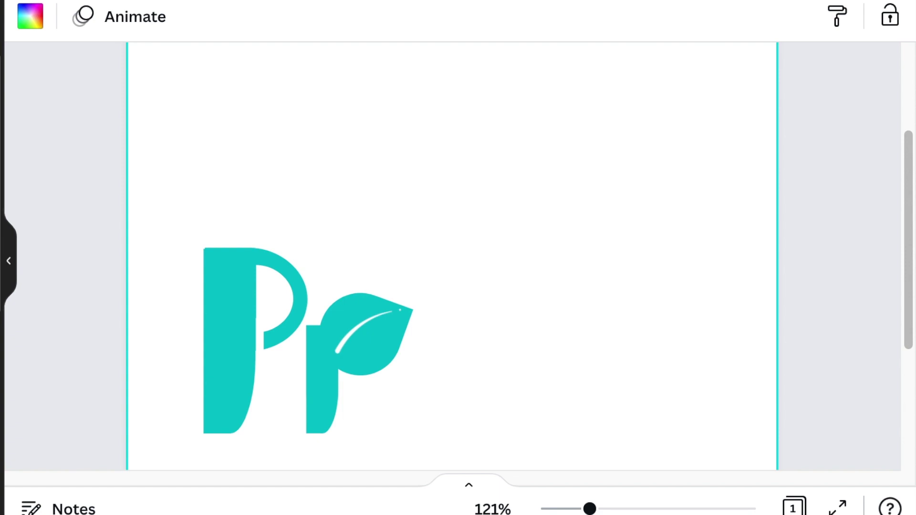
# Add an 89 × 89 circle beside the P letters, aligned with their bottom edge
pyautogui.press('c')
pyautogui.moveTo(492, 254); pyautogui.dragTo(520, 362)
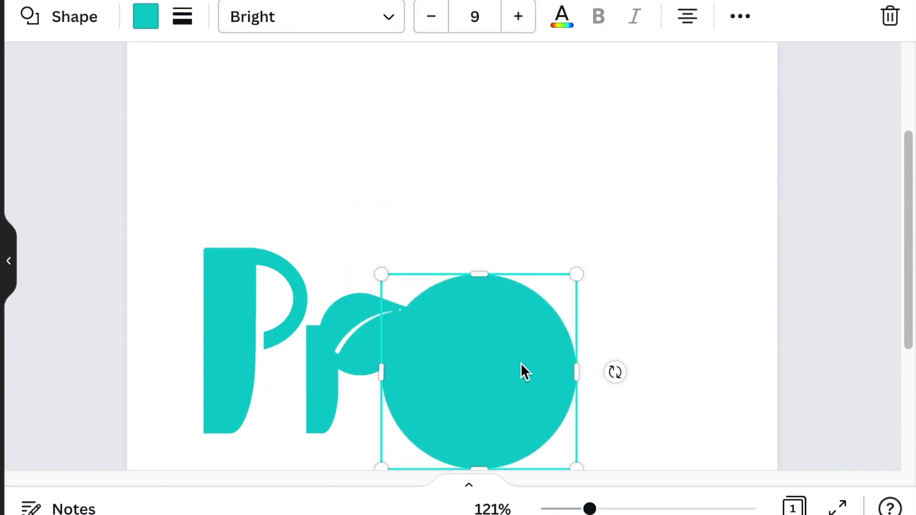
pyautogui.moveTo(575, 465); pyautogui.dragTo(505, 394)
pyautogui.moveTo(466, 347); pyautogui.dragTo(465, 380)
pyautogui.moveTo(500, 434); pyautogui.dragTo(490, 434)
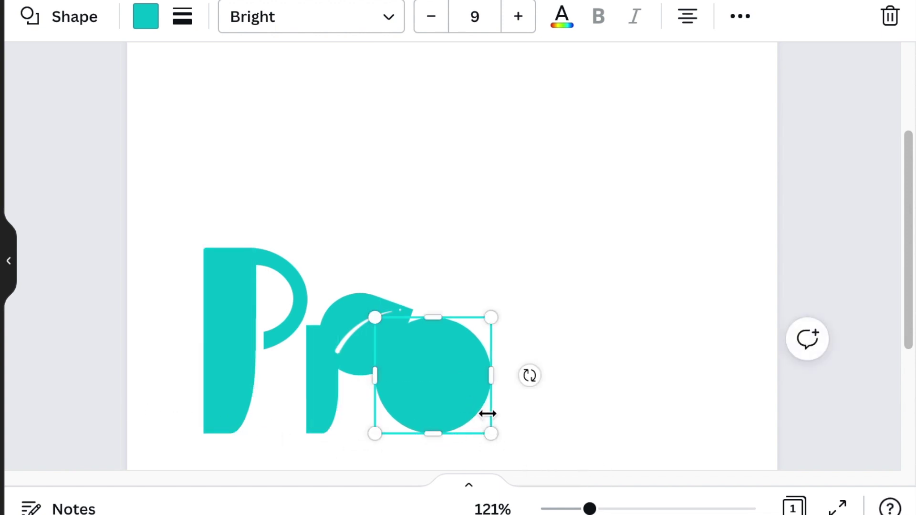
pyautogui.click(743, 19)
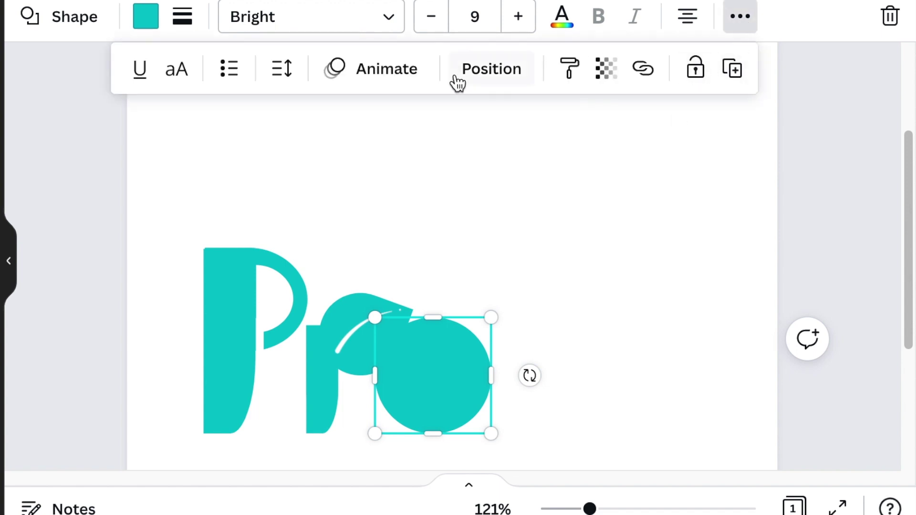
pyautogui.click(477, 72)
pyautogui.click(628, 308)
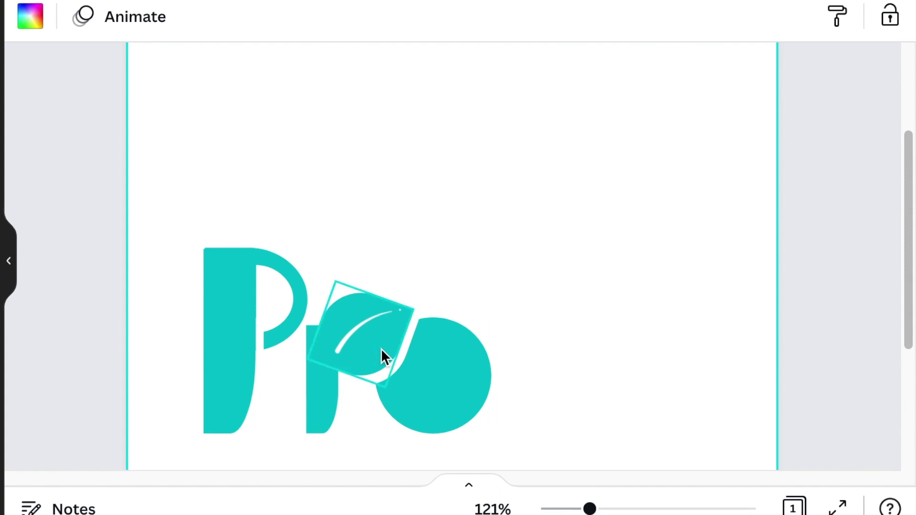
# Duplicate the circle without fill and shrink it into the centre to form the O
pyautogui.click(460, 398)
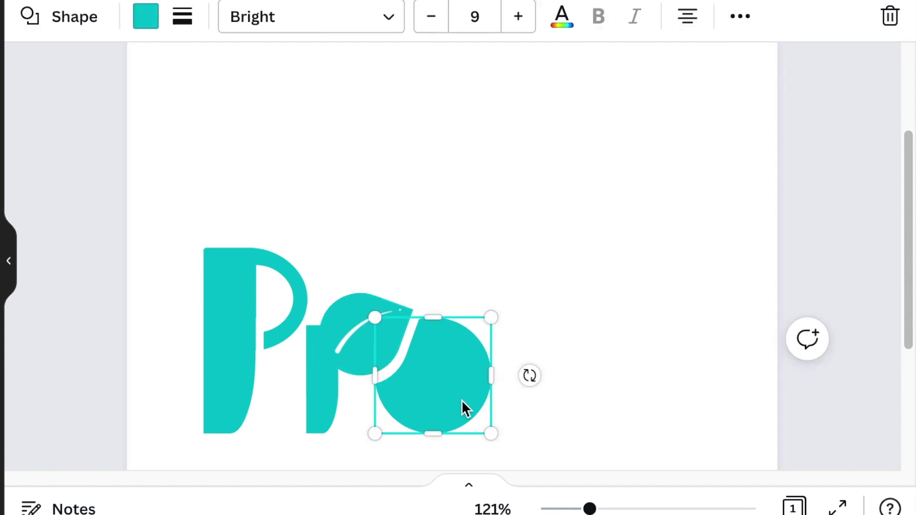
pyautogui.hotkey('ctrl', 'd')
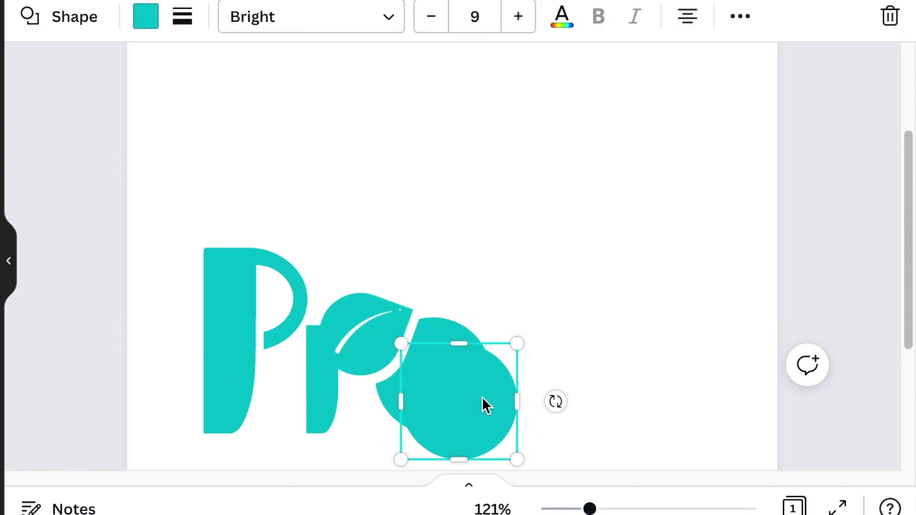
pyautogui.click(146, 20)
pyautogui.moveTo(503, 440); pyautogui.dragTo(443, 380)
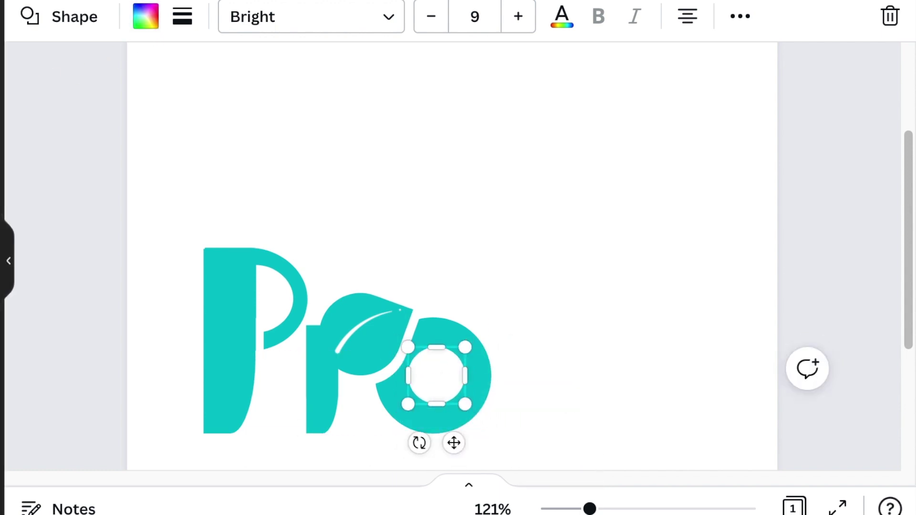
# Select the whole Pro logo, enlarge it and centre it on the page
pyautogui.hotkey('ctrl', '-')
pyautogui.moveTo(164, 171); pyautogui.dragTo(557, 437)
pyautogui.moveTo(456, 259); pyautogui.dragTo(531, 205)
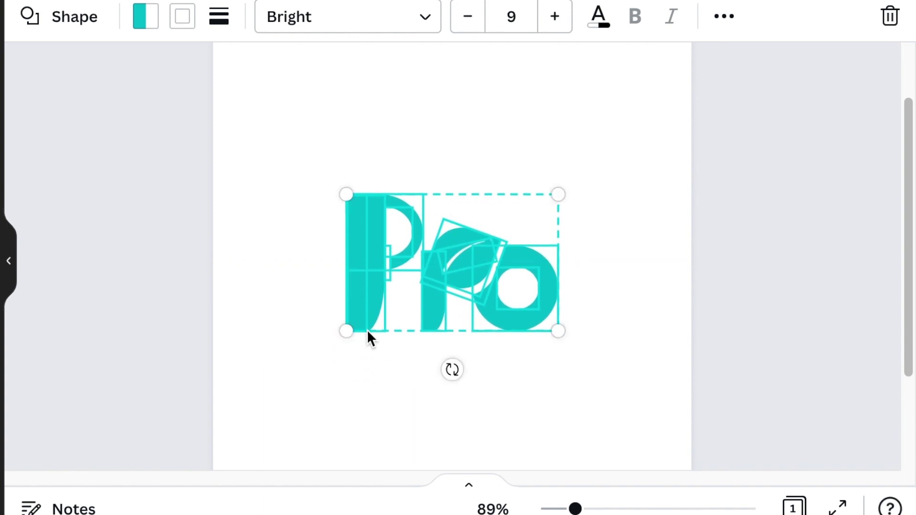
pyautogui.moveTo(344, 328); pyautogui.dragTo(274, 385)
pyautogui.click(201, 200)
pyautogui.moveTo(534, 228); pyautogui.dragTo(566, 204)
pyautogui.click(692, 364)
# Turn the logo's O shape yellow
pyautogui.click(589, 318)
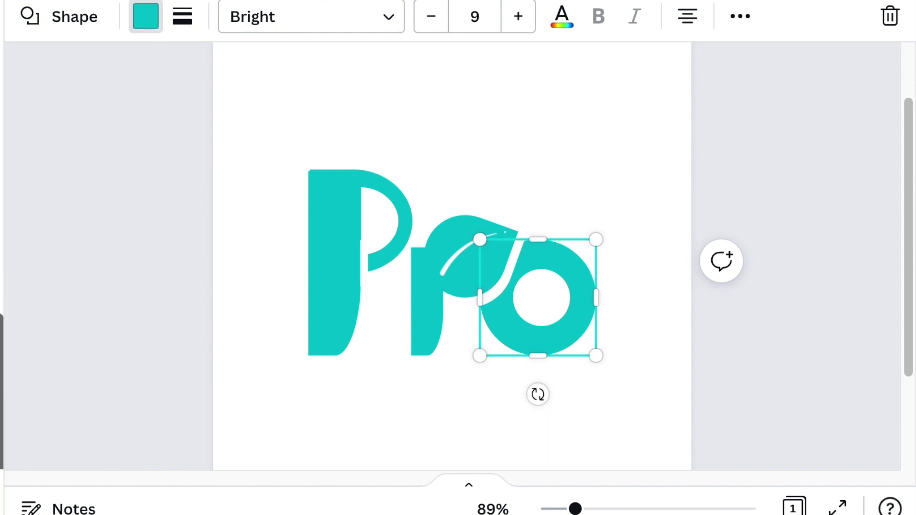
pyautogui.click(33, 267)
pyautogui.click(399, 442)
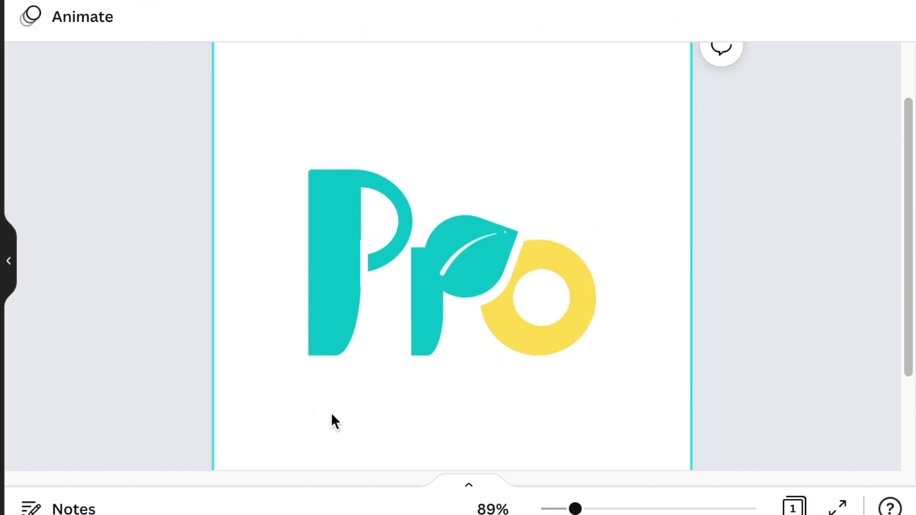
# Add the teal tagline 'LOGO DONE ON CANVA USING ONLY SHAPES' at size 19.2 below the logo
pyautogui.press('t')
pyautogui.moveTo(472, 304); pyautogui.dragTo(470, 429)
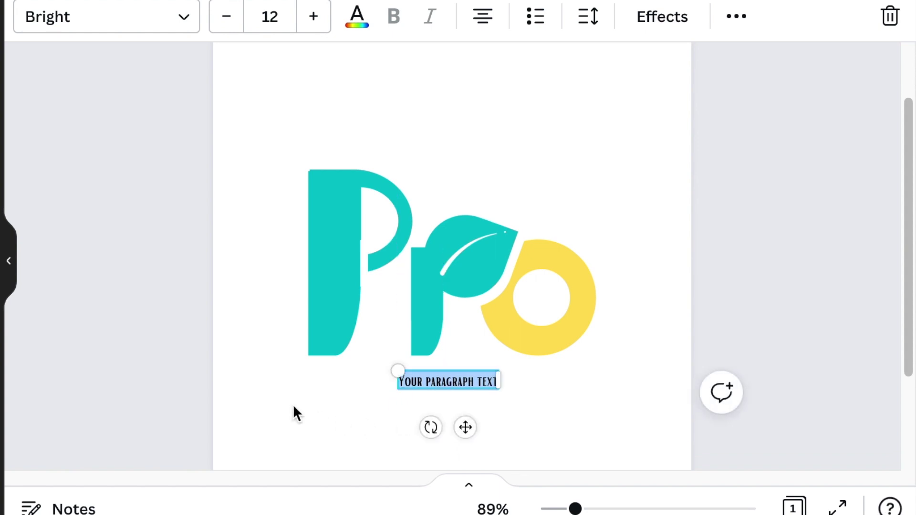
pyautogui.write('LOGO DONE ON CANVA USING ONLY SHAPES')
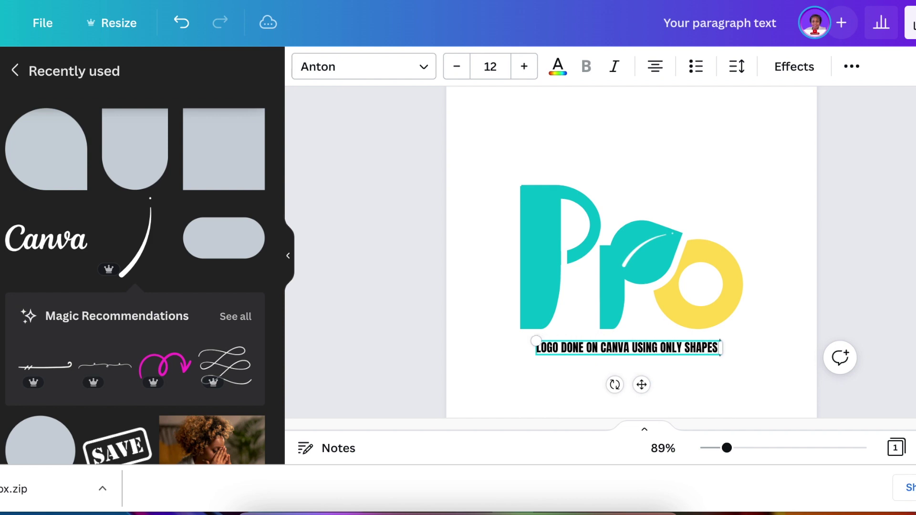
pyautogui.moveTo(536, 340); pyautogui.dragTo(483, 339)
pyautogui.click(557, 67)
pyautogui.click(112, 153)
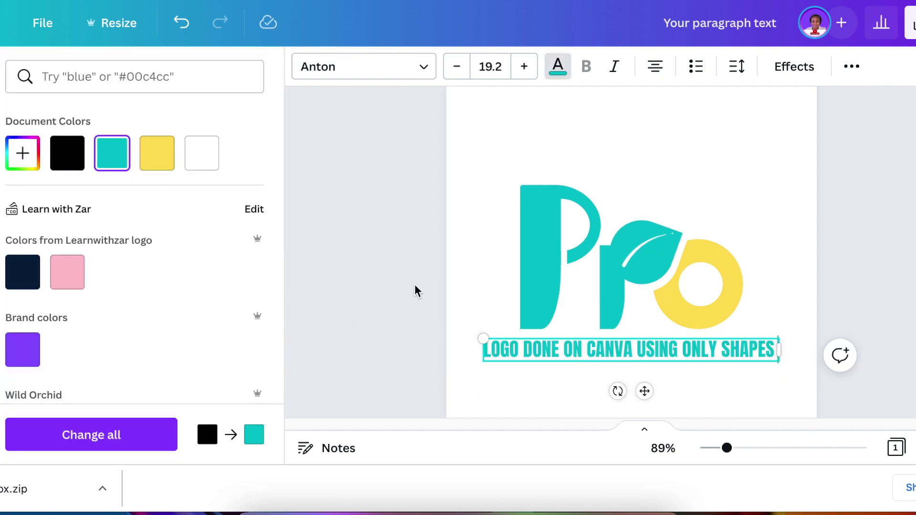
# Add a yellow straight line stretched beneath the tagline
pyautogui.press('Escape')
pyautogui.press('l')
pyautogui.moveTo(644, 348); pyautogui.dragTo(743, 377)
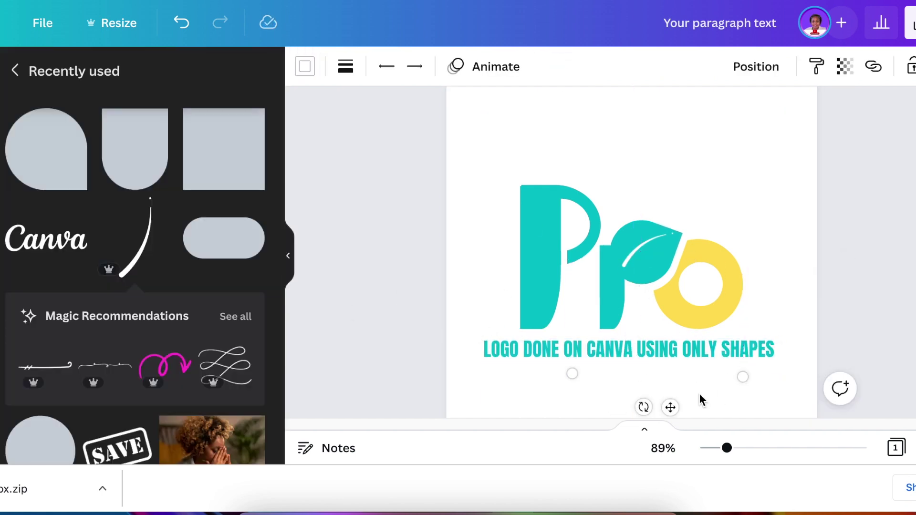
pyautogui.click(305, 66)
pyautogui.click(156, 153)
pyautogui.scroll(-2, 674, 348)
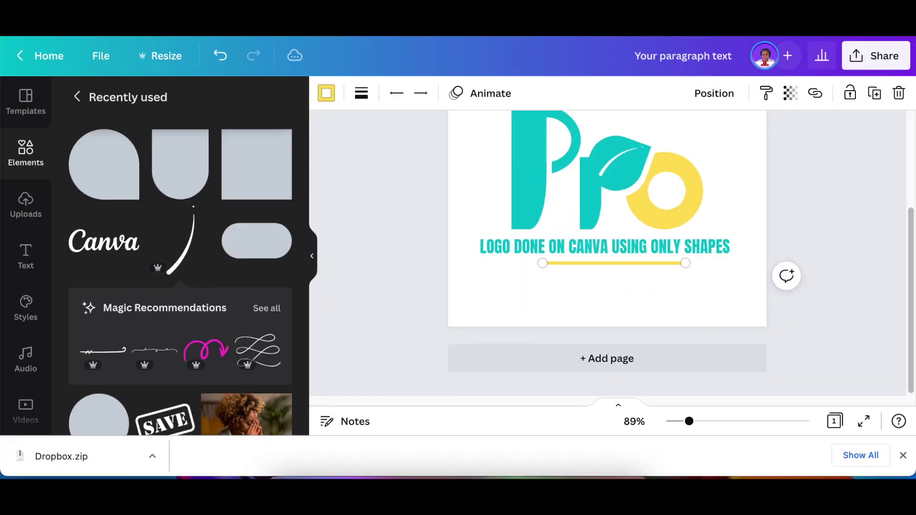
pyautogui.click(840, 181)
pyautogui.scroll(1, 831, 253)
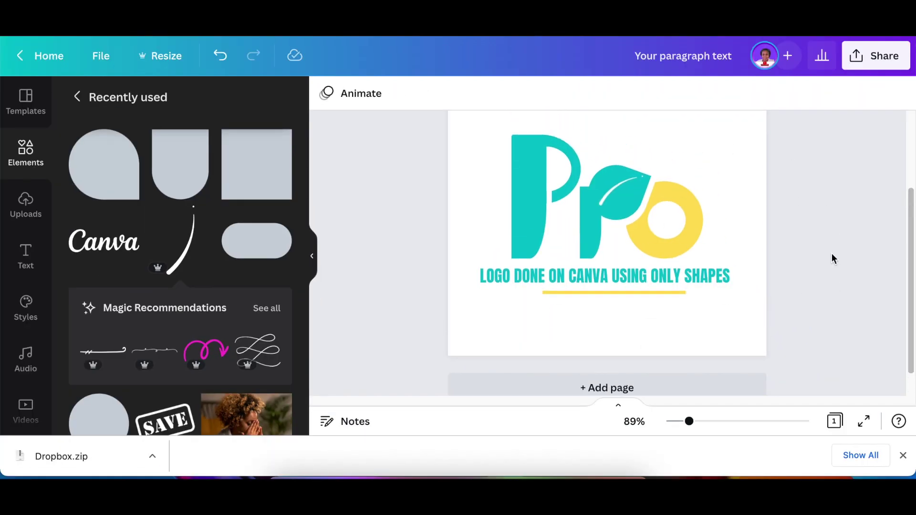
pyautogui.scroll(1, 831, 259)
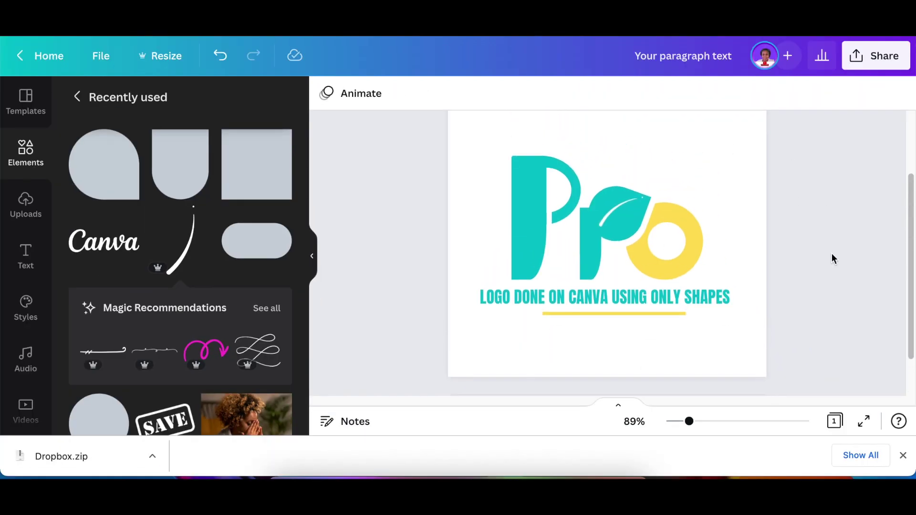
# Bring up the design's download settings with PNG as the file type at 500 × 500 px
pyautogui.click(877, 56)
pyautogui.scroll(-3, 852, 212)
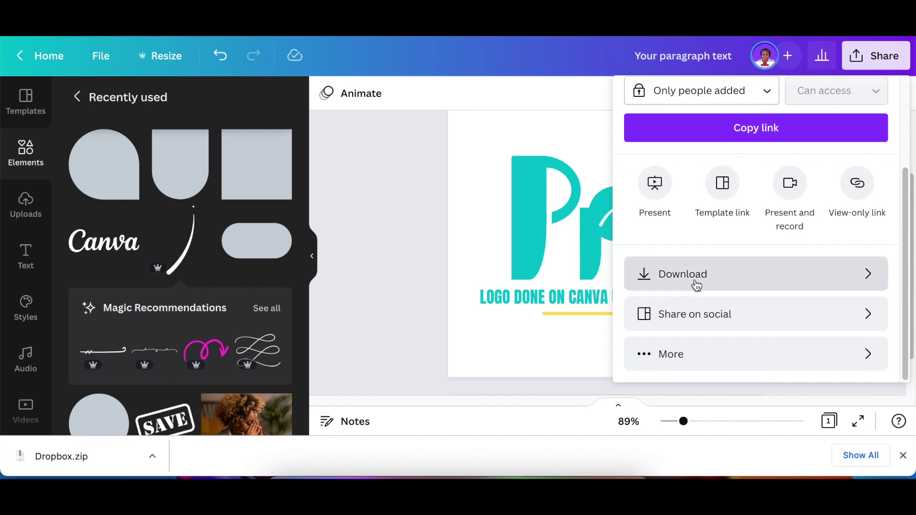
pyautogui.click(700, 280)
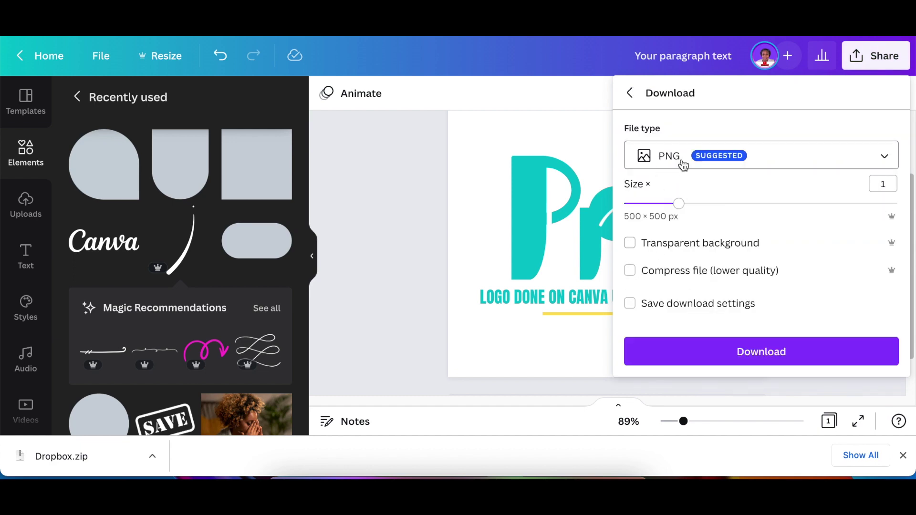
# Download the logo as PNG and upload it to remove.bg to strip the white background
pyautogui.click(640, 358)
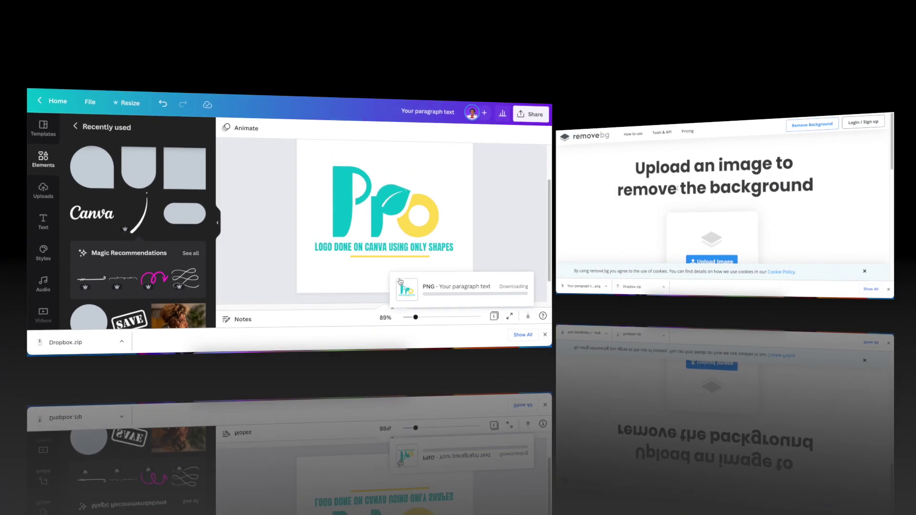
pyautogui.scroll(-4, 696, 280)
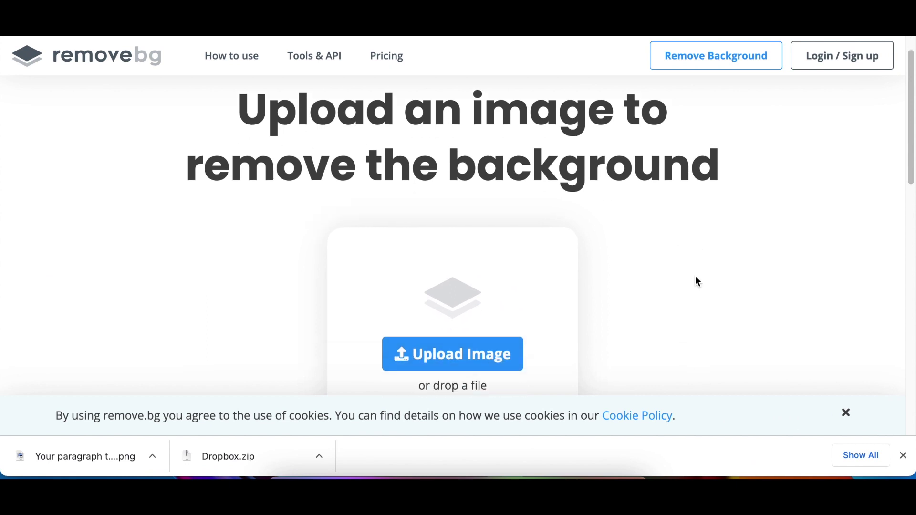
pyautogui.scroll(3, 694, 280)
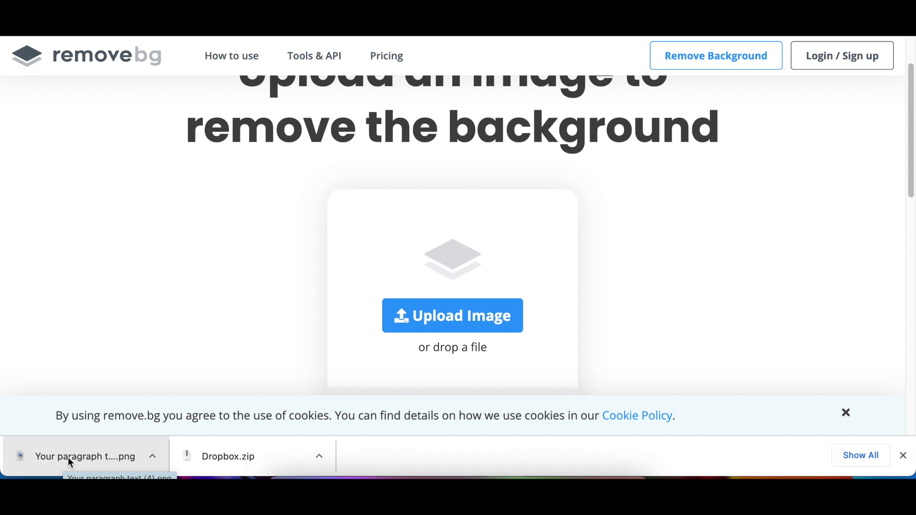
pyautogui.moveTo(68, 456); pyautogui.dragTo(416, 345)
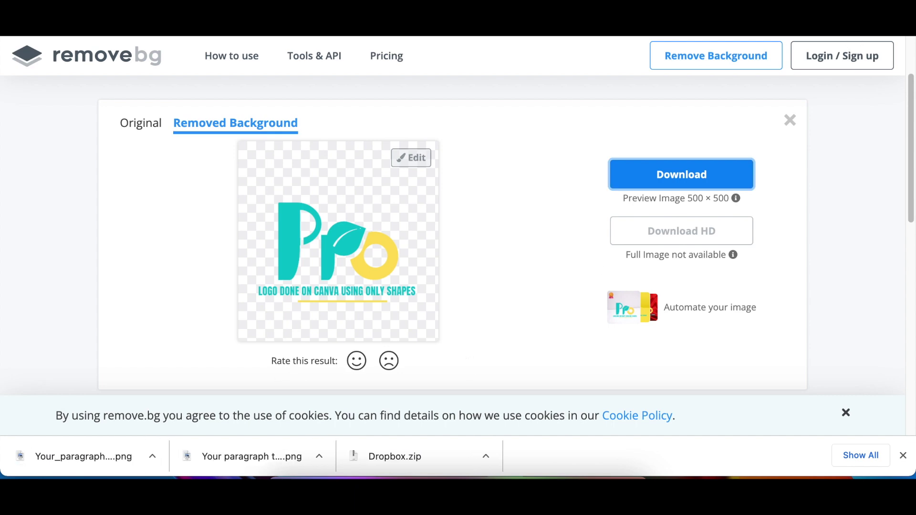
pyautogui.hotkey('ctrl', 't')
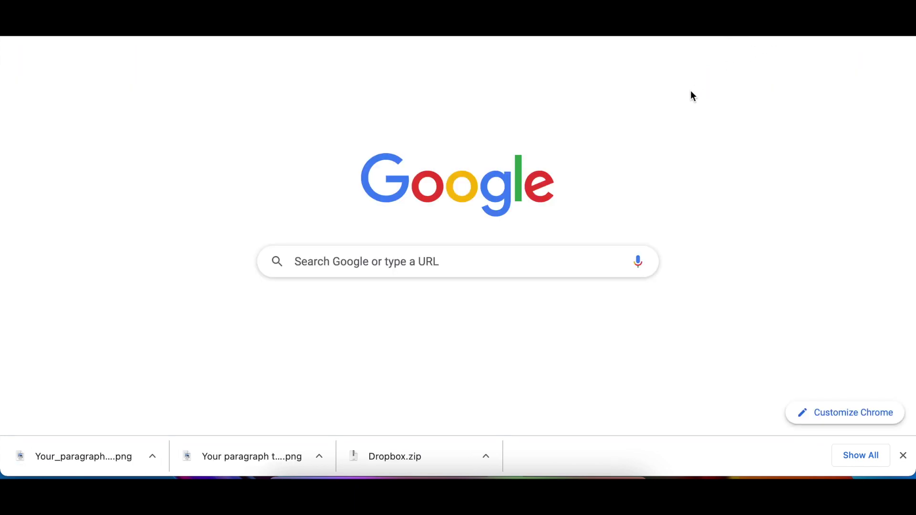
# Go to photopea.com in Chrome
pyautogui.press('Return')
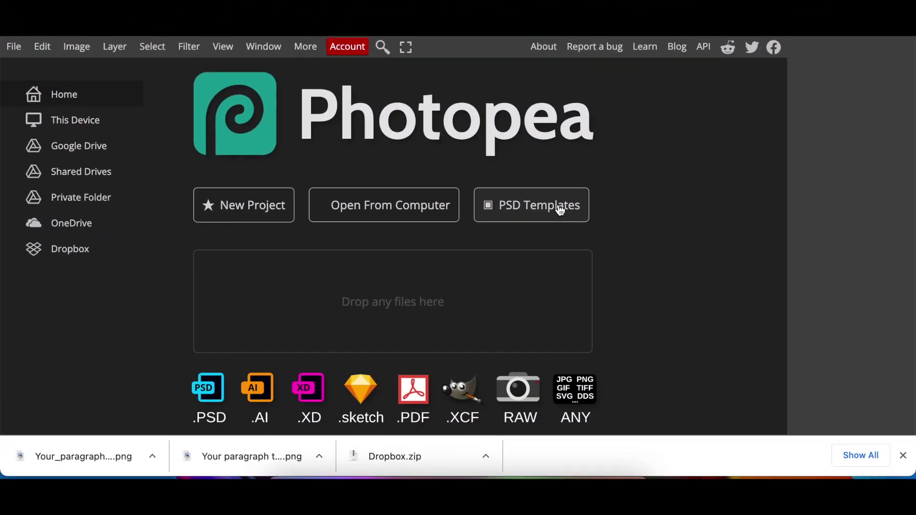
# Open the '3d glass window logo mockup' from Photopea's PSD Templates as a document
pyautogui.click(559, 208)
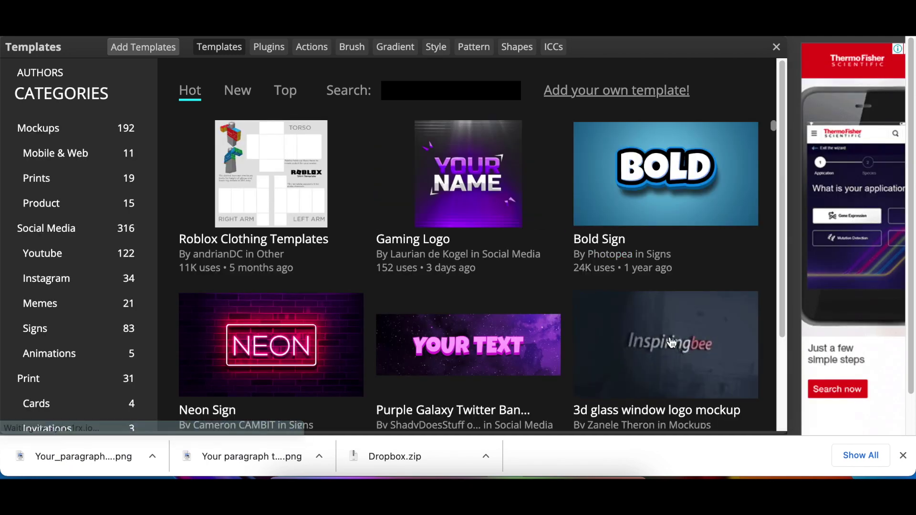
pyautogui.scroll(-2, 673, 343)
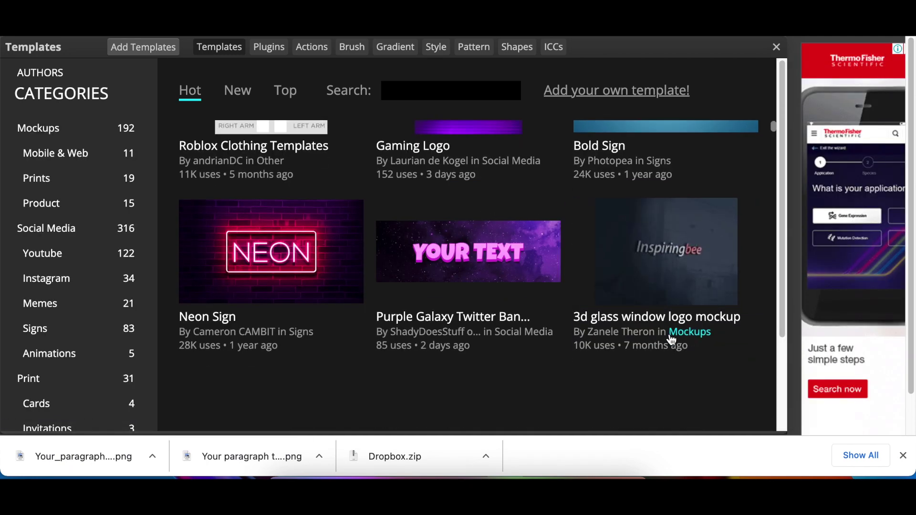
pyautogui.click(665, 271)
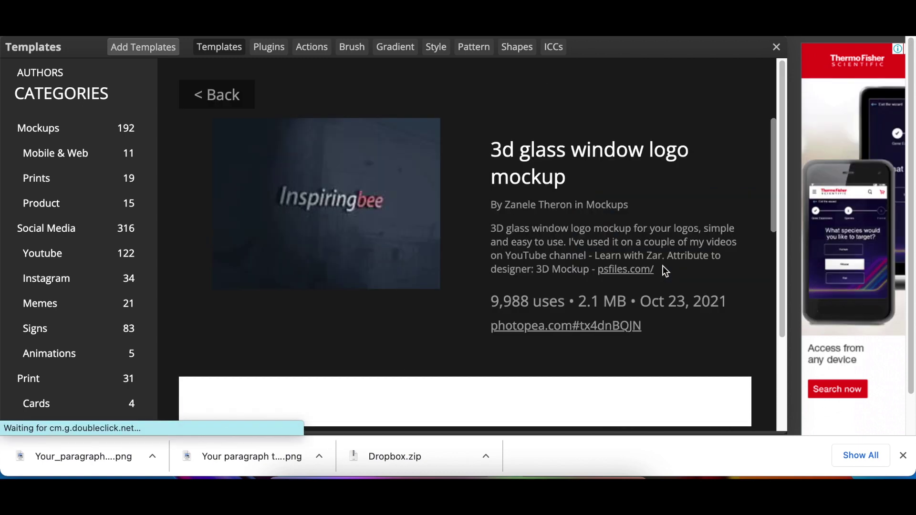
pyautogui.click(549, 327)
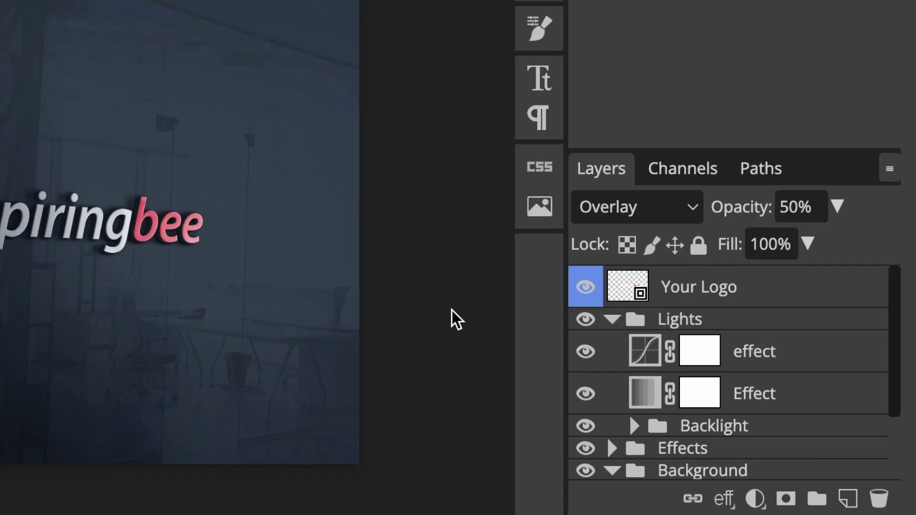
# Place the transparent Pro logo PNG in the Your Logo smart object, scale it up and save
pyautogui.doubleClick(625, 292)
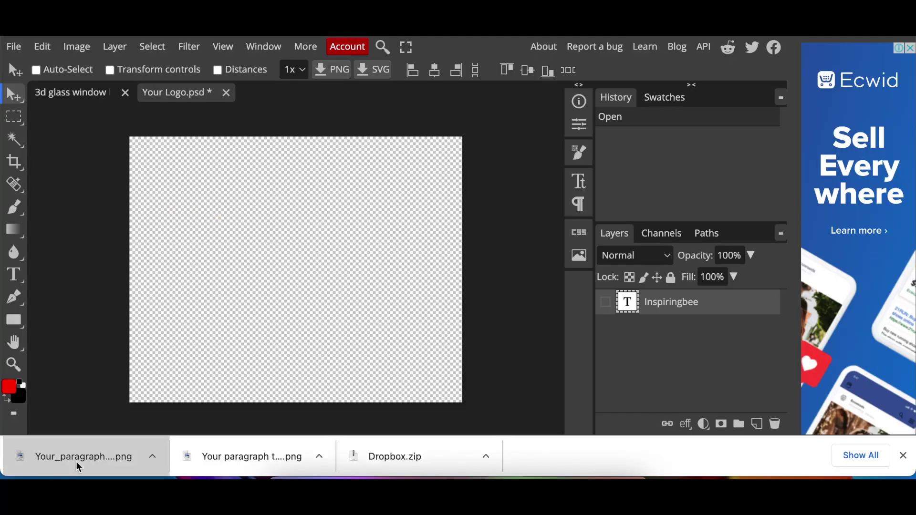
pyautogui.moveTo(76, 466); pyautogui.dragTo(235, 362)
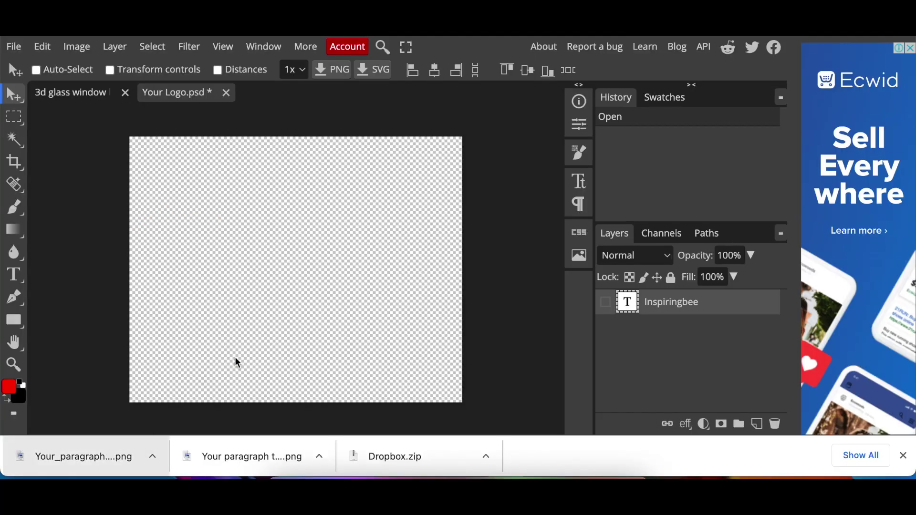
pyautogui.moveTo(179, 183); pyautogui.dragTo(437, 470)
pyautogui.click(13, 46)
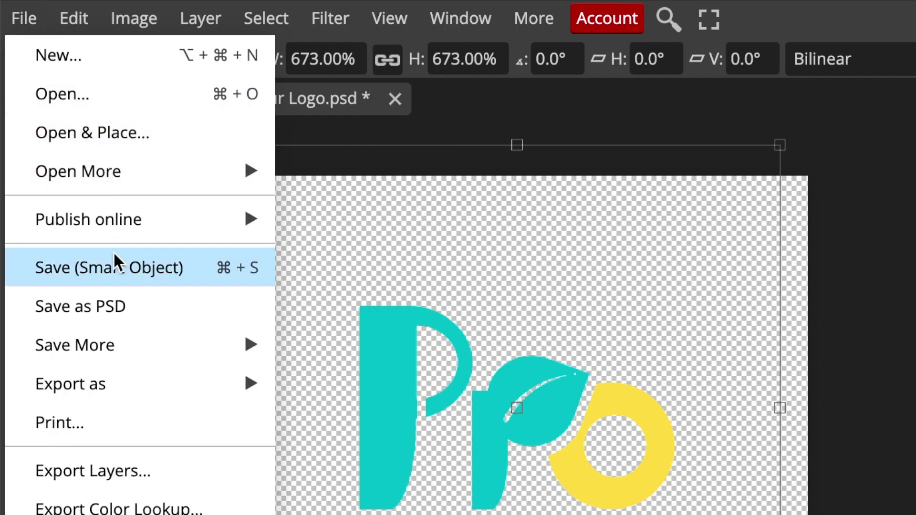
pyautogui.click(113, 266)
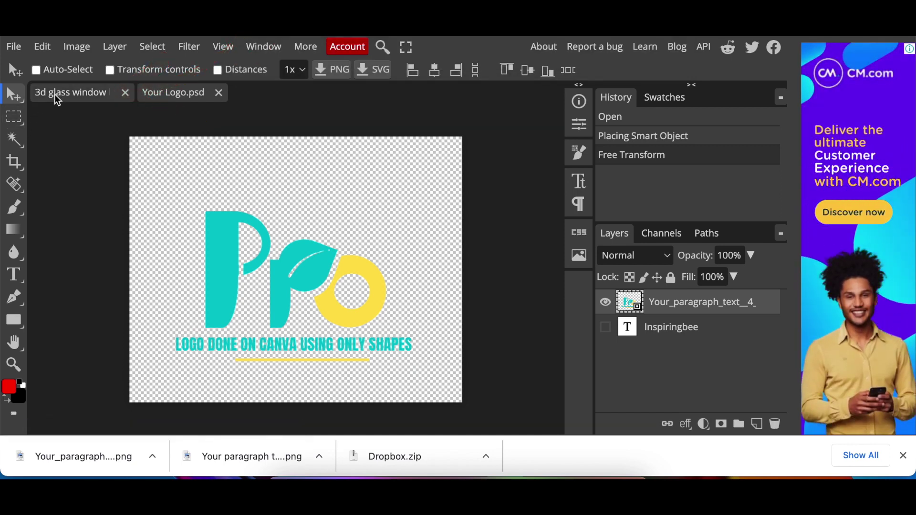
# Switch to the 3d glass window document to view the Pro logo and tagline on its dark wall
pyautogui.click(57, 99)
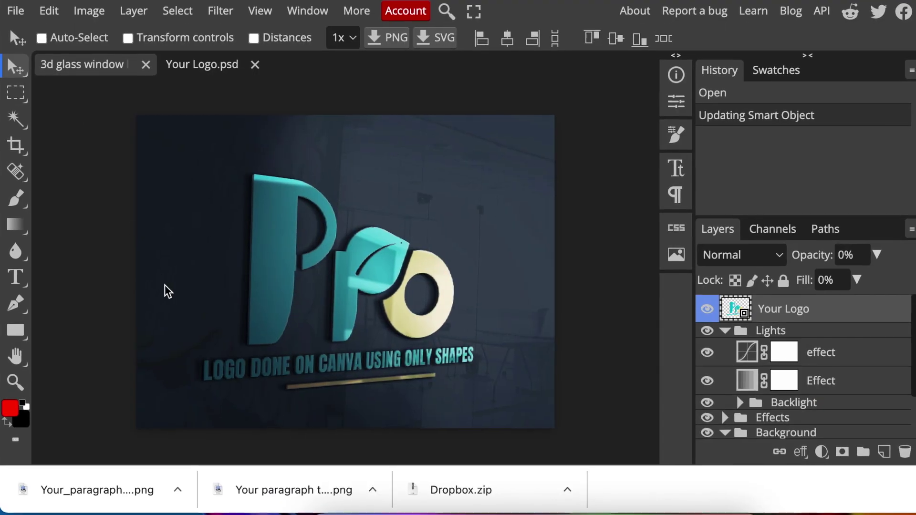